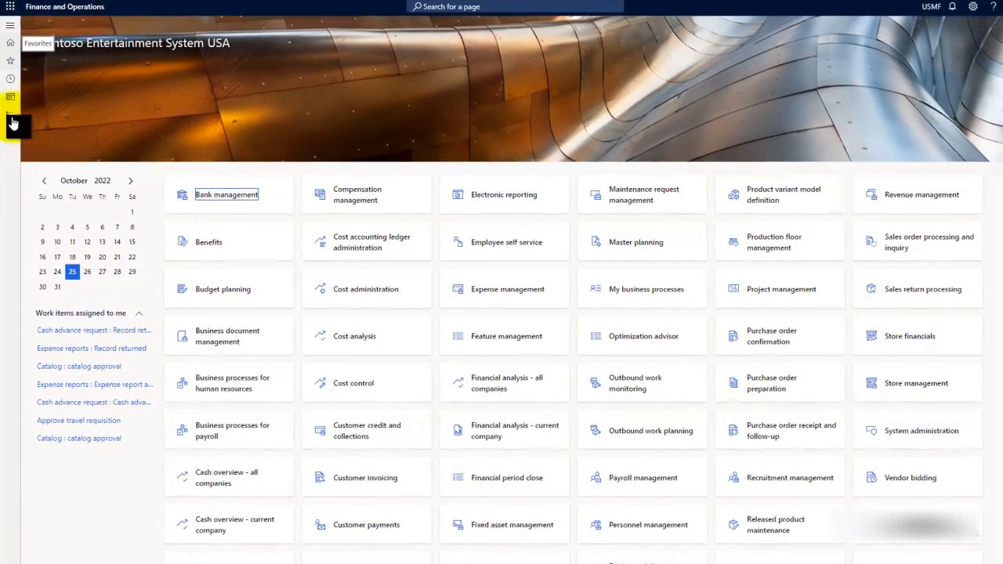
# - Open the Work classes setup page under the work settings of the Warehouse management module
pyautogui.click(12, 118)
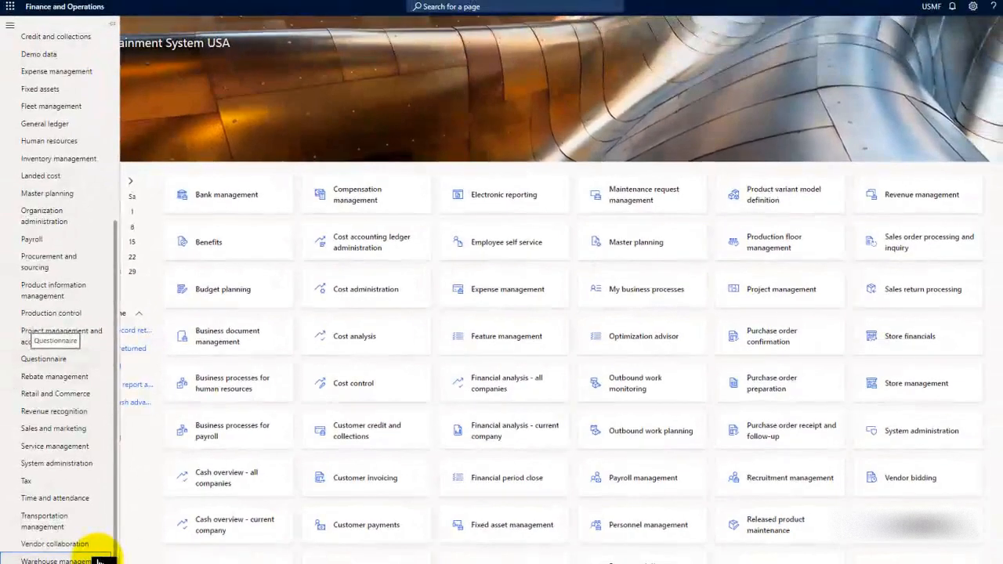
pyautogui.click(31, 559)
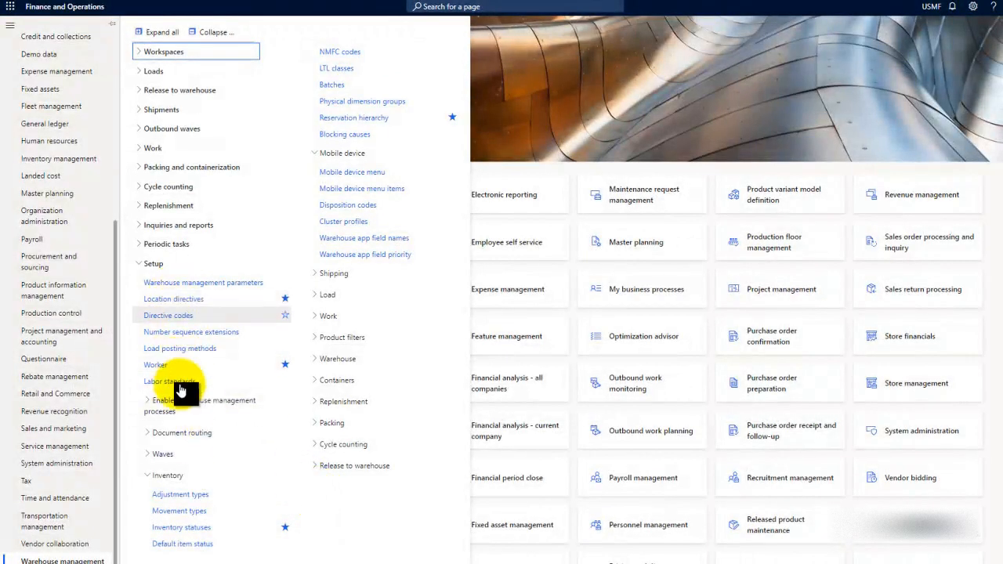
pyautogui.click(149, 479)
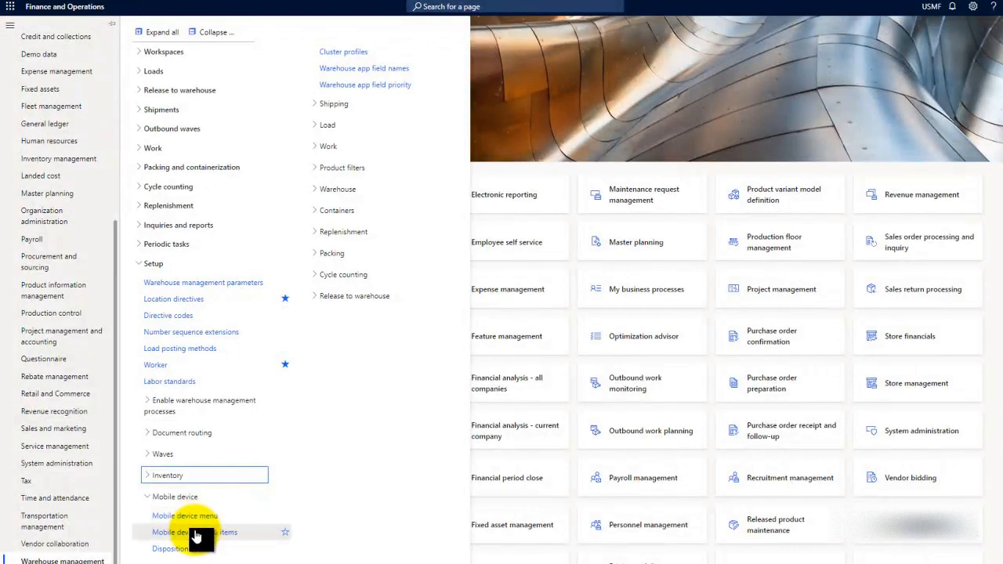
pyautogui.click(318, 153)
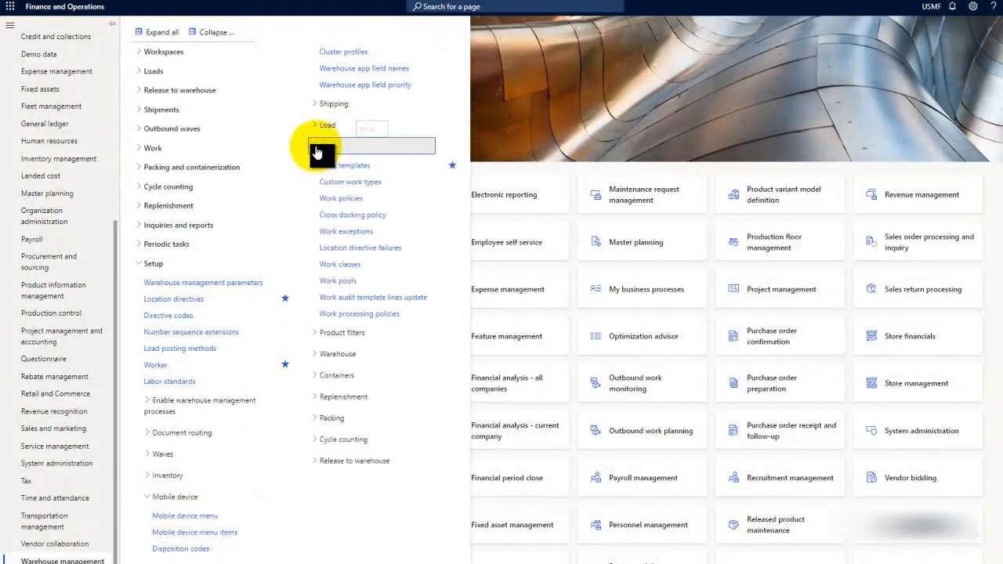
pyautogui.click(335, 265)
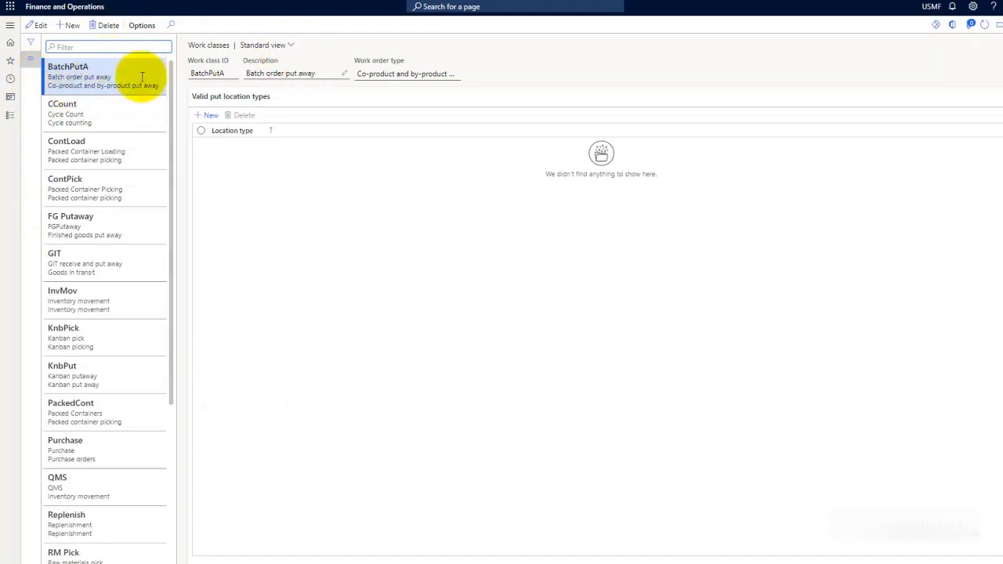
# - Look through the work class list and view the details of the Purchase work class
pyautogui.scroll(-3, 112, 392)
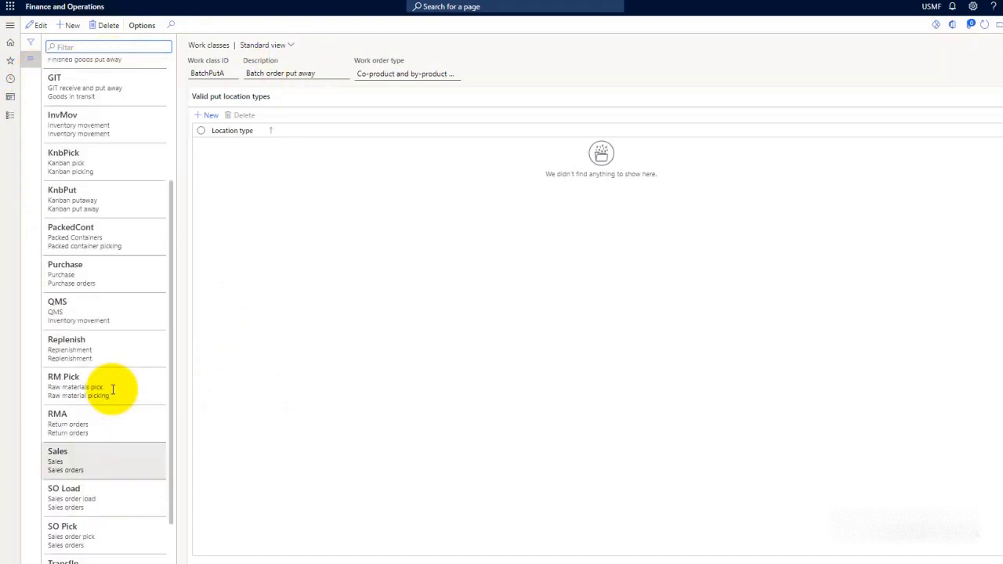
pyautogui.scroll(3, 112, 391)
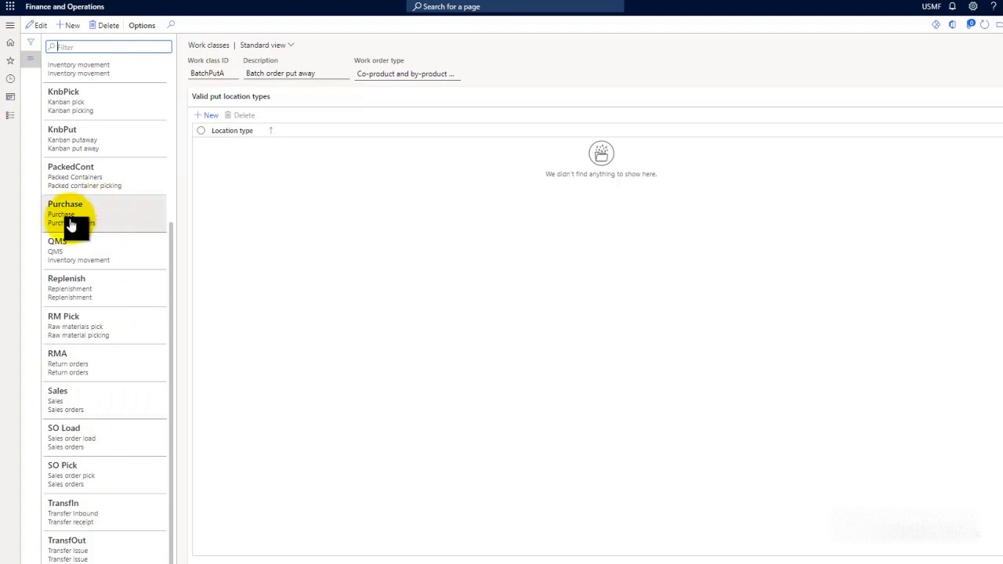
pyautogui.click(50, 206)
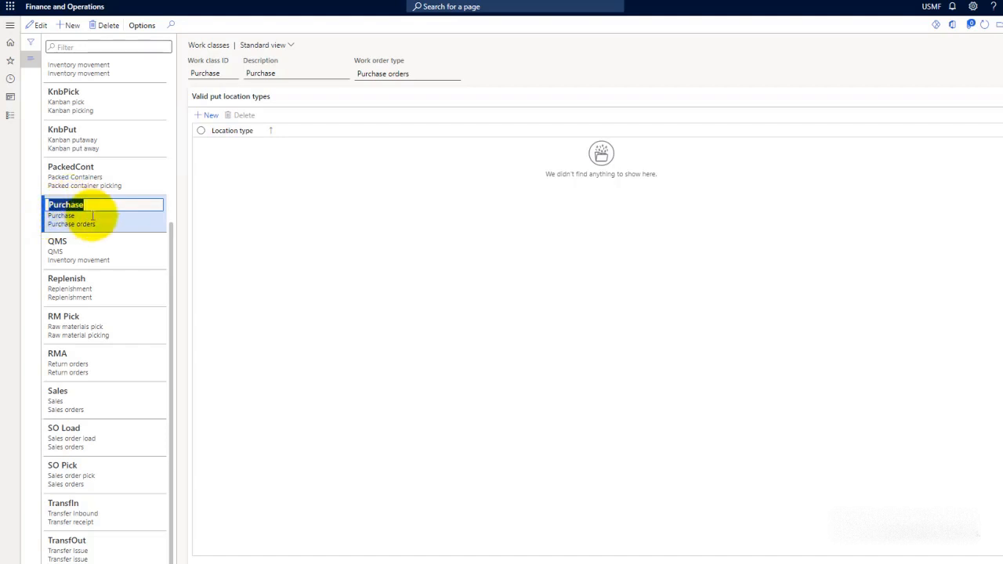
pyautogui.click(61, 203)
pyautogui.doubleClick(61, 206)
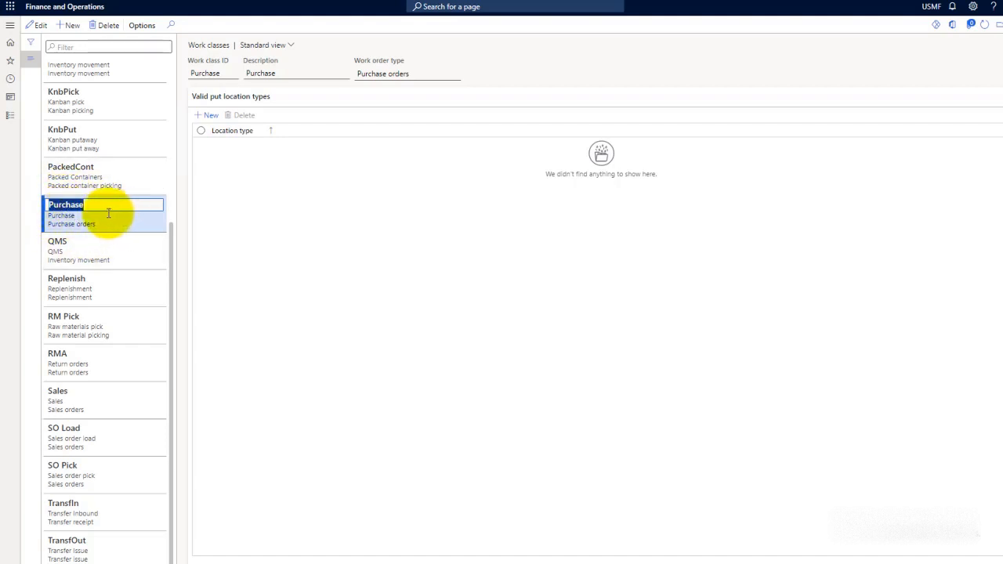
pyautogui.click(207, 115)
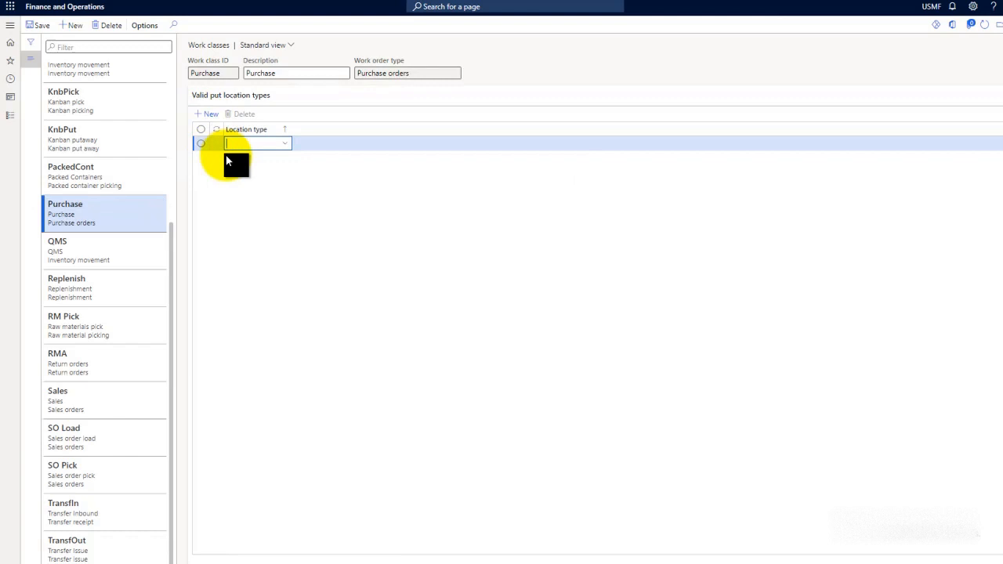
pyautogui.click(287, 145)
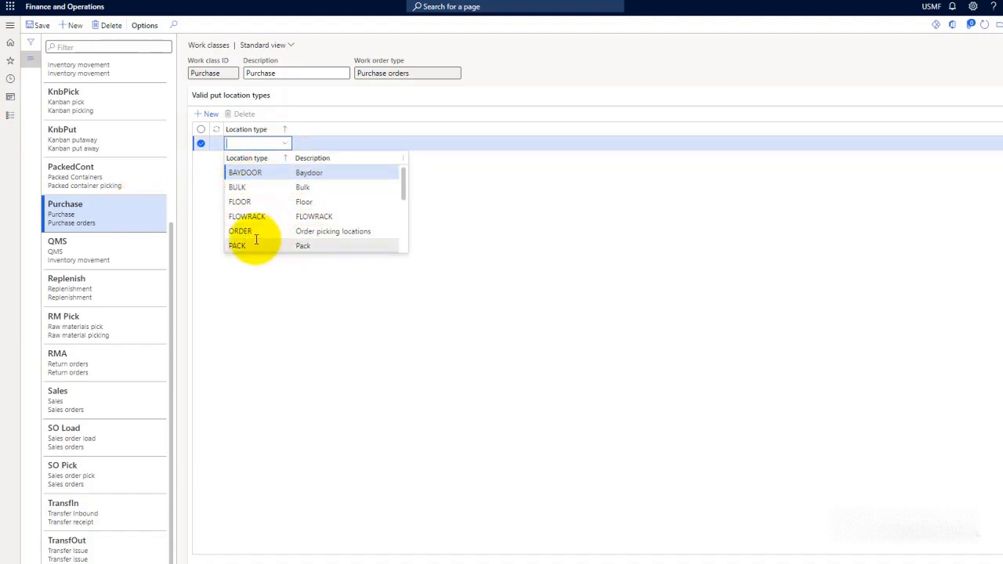
pyautogui.click(399, 348)
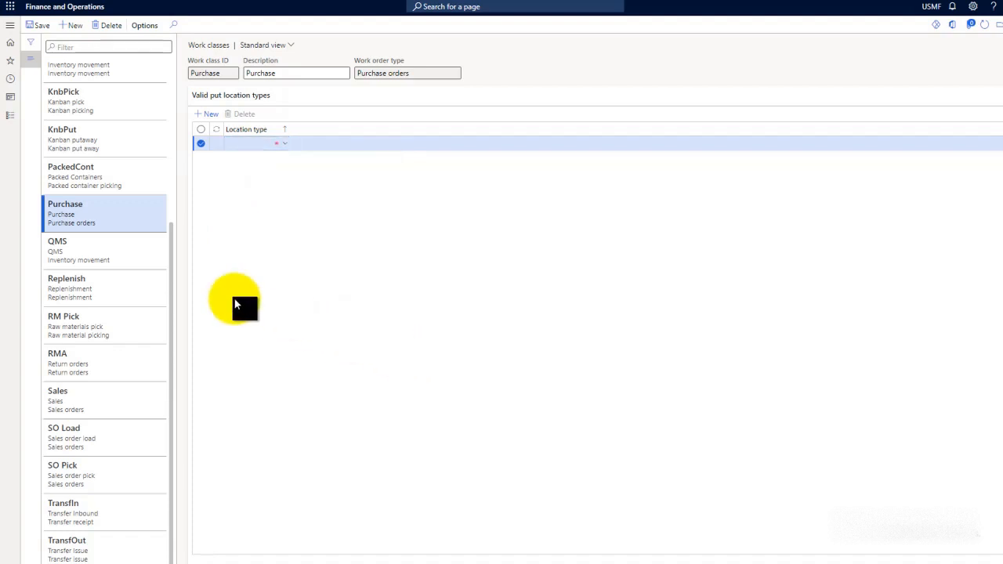
pyautogui.click(264, 144)
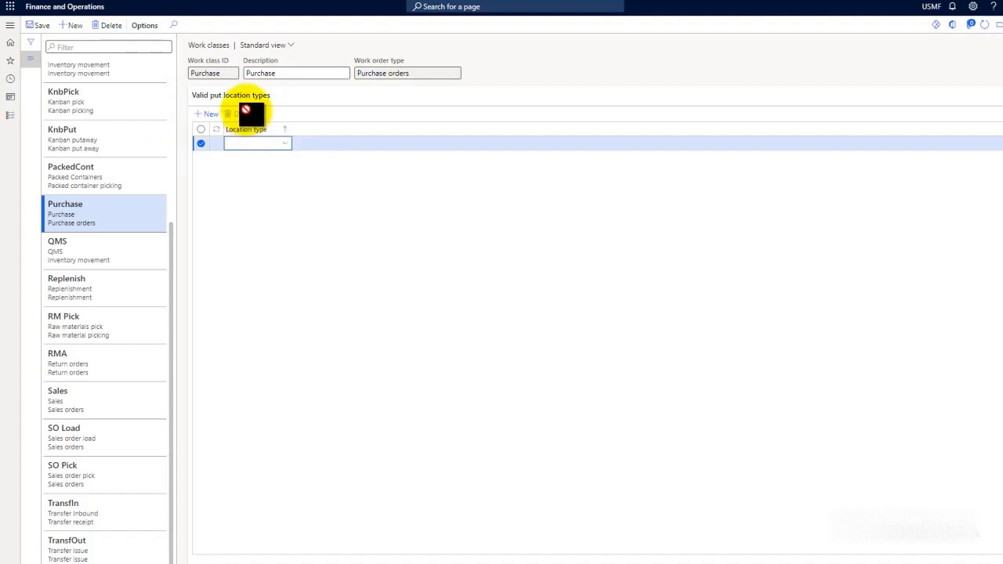
pyautogui.click(76, 192)
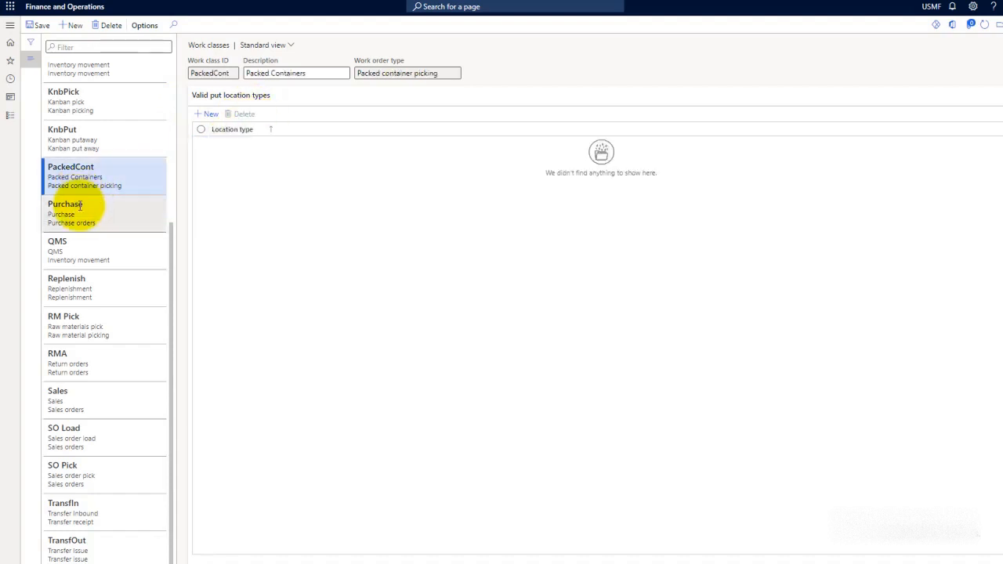
pyautogui.click(73, 206)
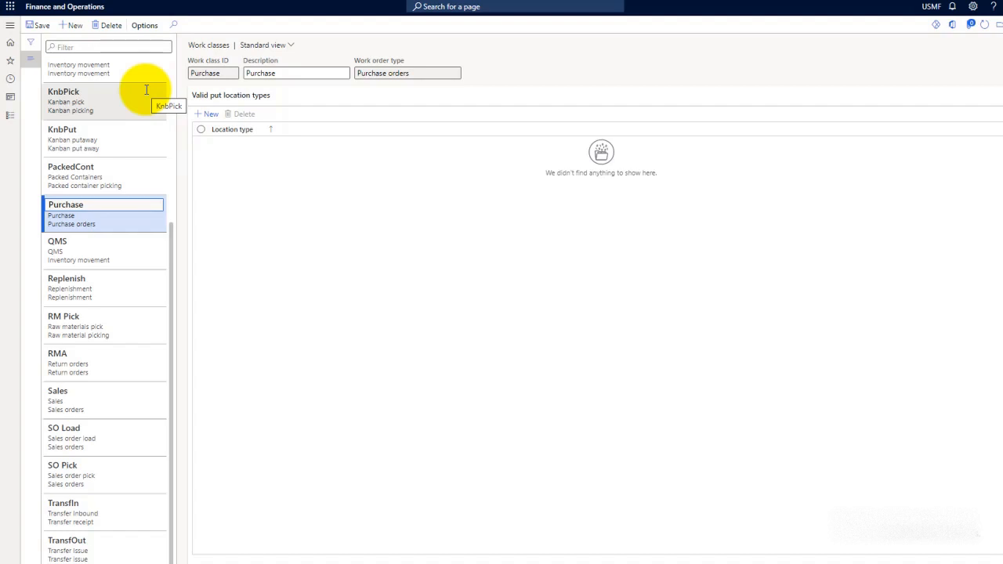
# - Review the existing work classes in the list, from BatchPutA down to TransfOut
pyautogui.scroll(5, 112, 92)
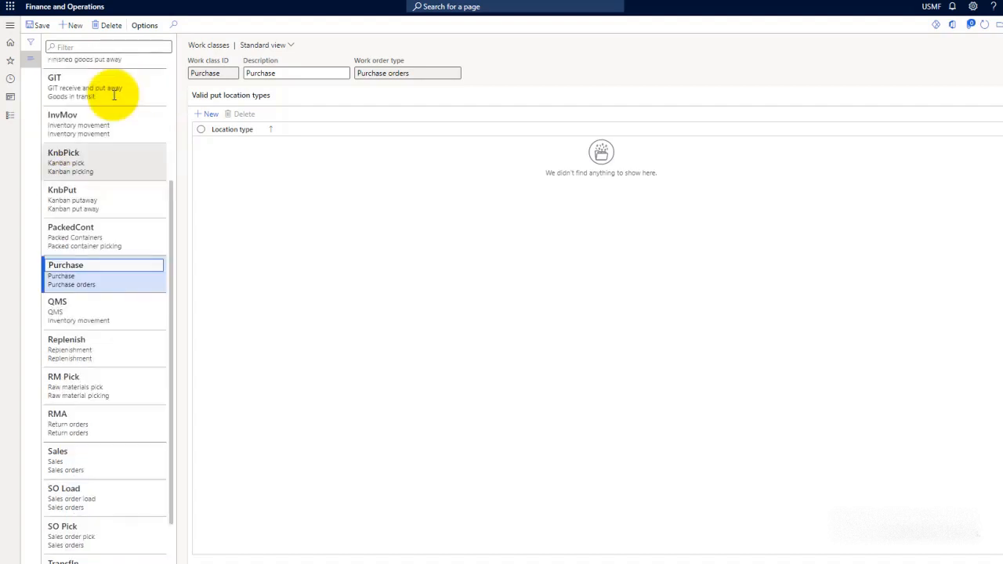
pyautogui.scroll(2, 79, 90)
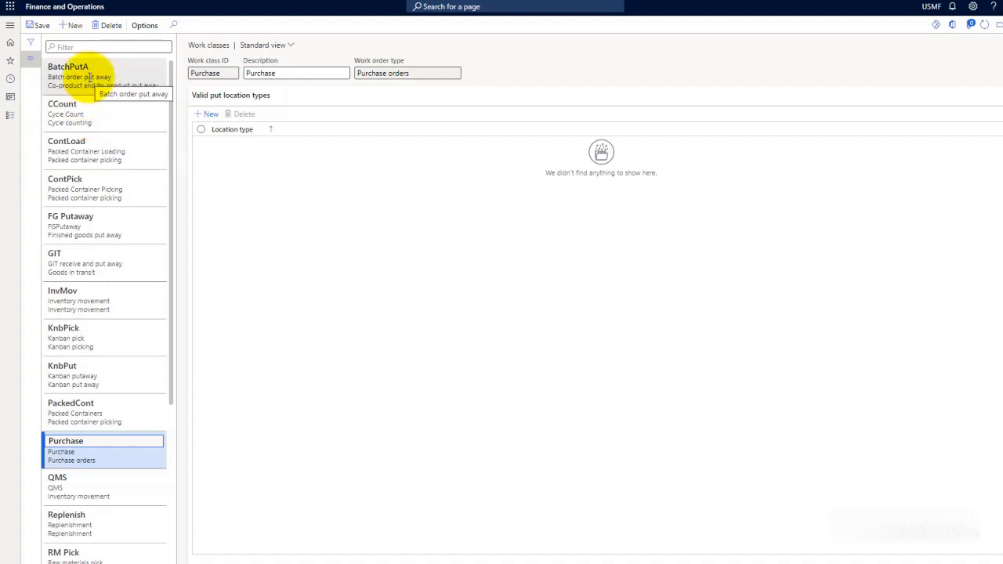
pyautogui.scroll(-3, 86, 259)
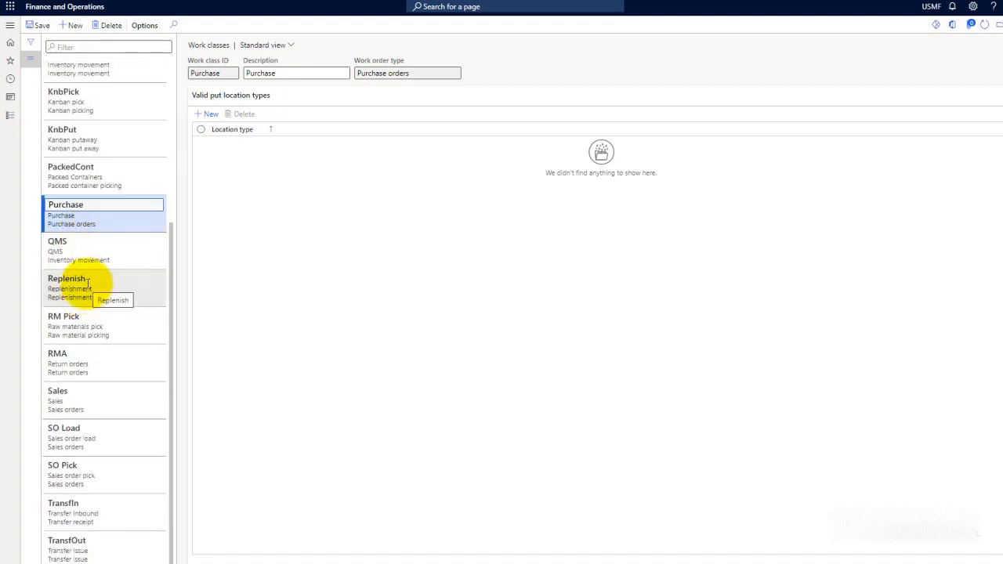
pyautogui.scroll(3, 110, 286)
pyautogui.scroll(-1, 126, 290)
pyautogui.scroll(1, 118, 291)
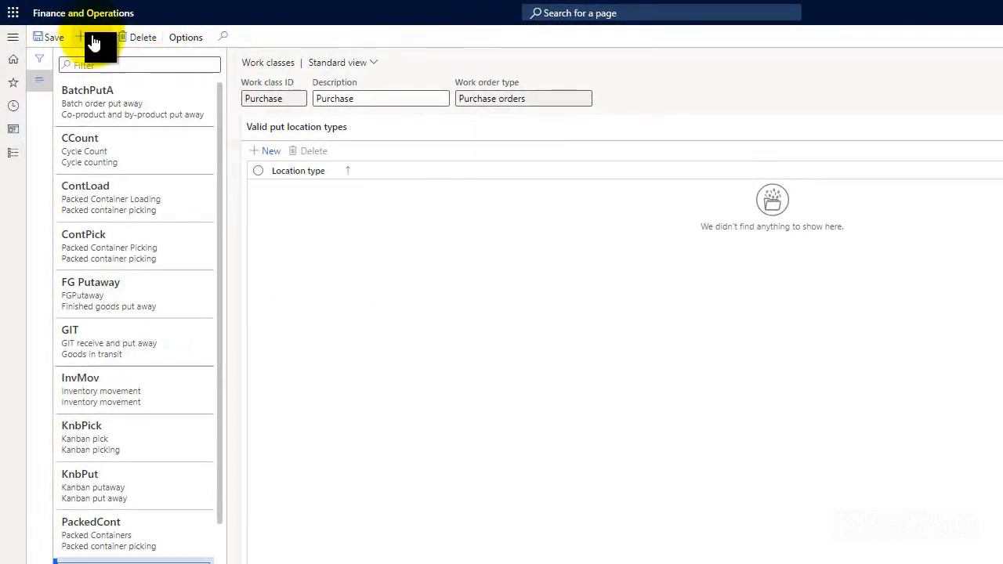
# - Create work class TO1 with the description "transfer order 1" and the work order type Transfer issue
pyautogui.click(92, 41)
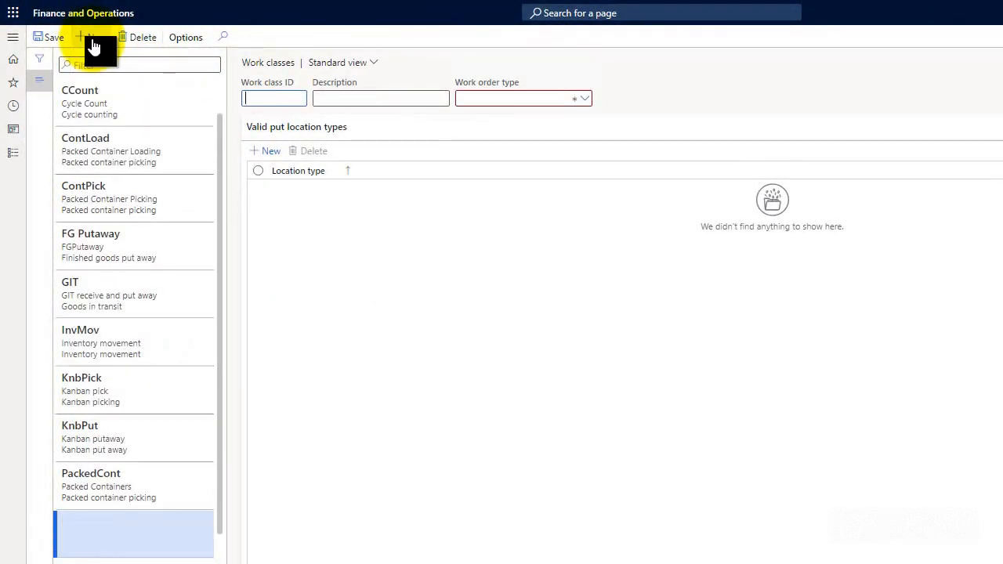
pyautogui.write('T')
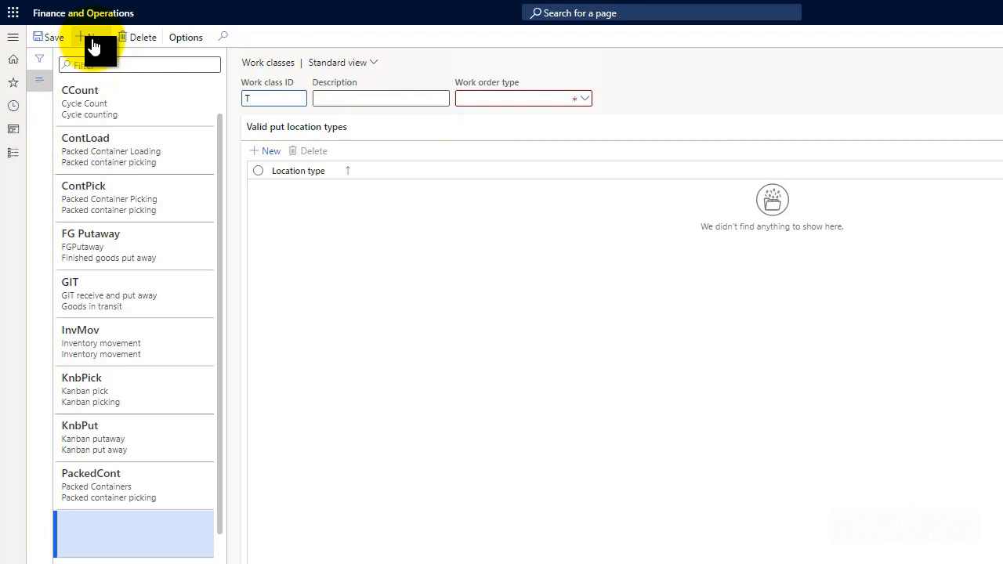
pyautogui.write('O1')
pyautogui.press('Tab')
pyautogui.write('transfer order 1')
pyautogui.press('Tab')
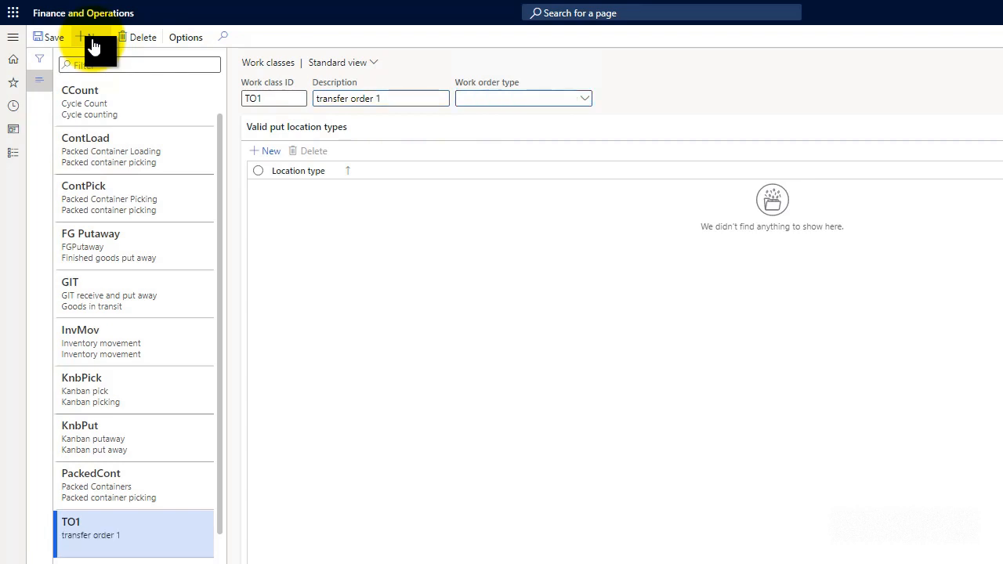
pyautogui.click(590, 104)
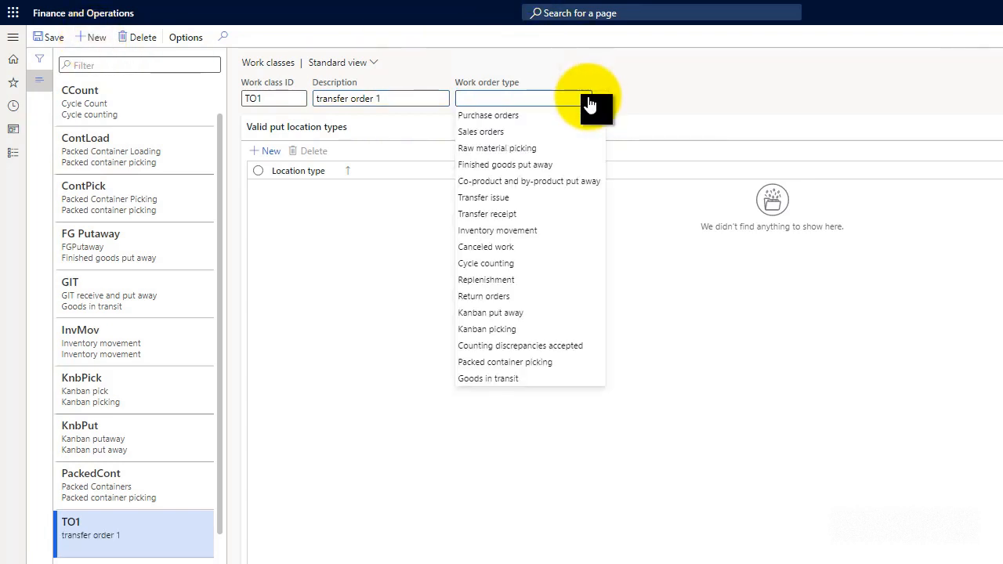
pyautogui.click(496, 202)
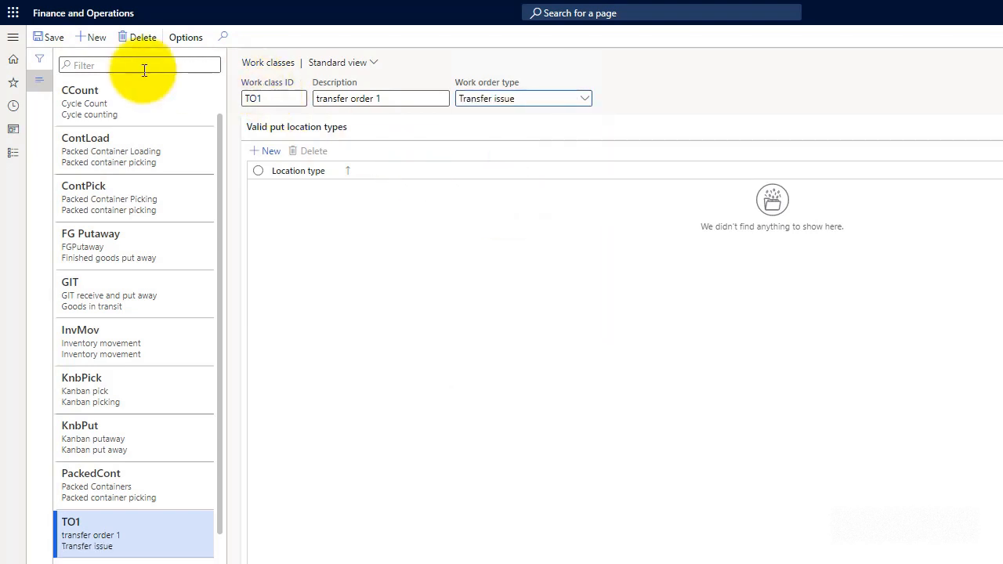
# - Create work class TO2 with the description "Transfer order 2" and work order type Transfer receipt, and save the record
pyautogui.click(98, 39)
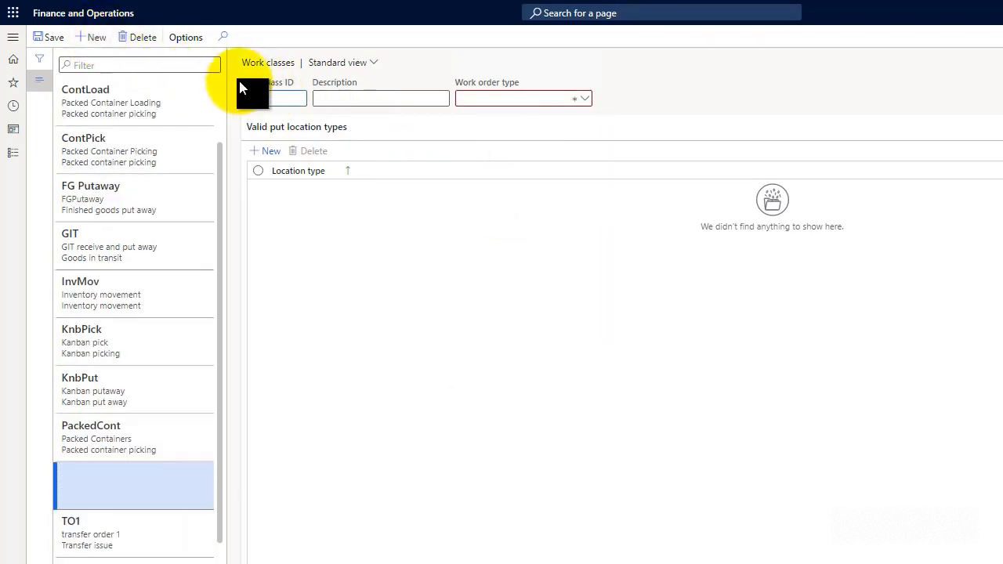
pyautogui.click(272, 97)
pyautogui.write('T')
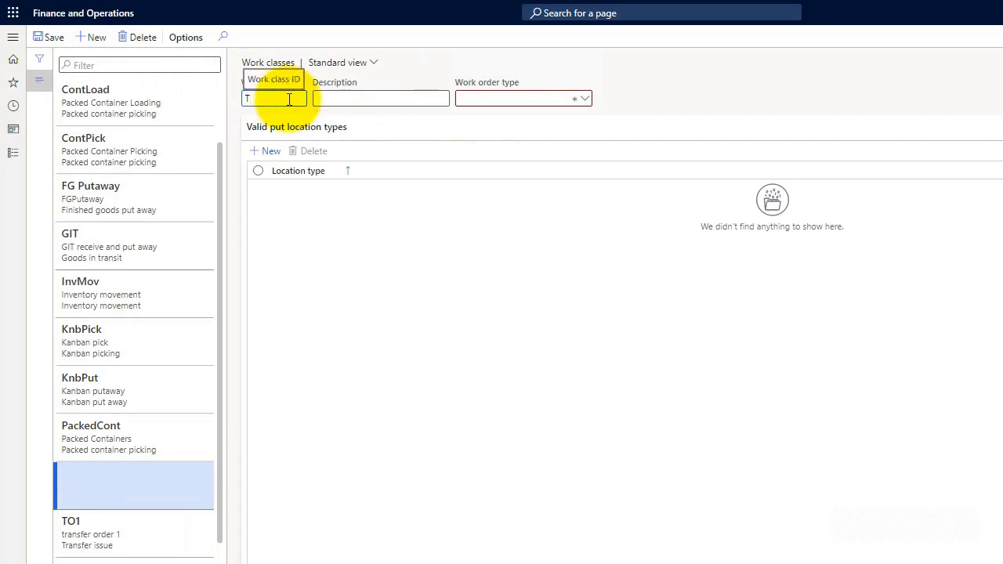
pyautogui.write('O2')
pyautogui.press('Tab')
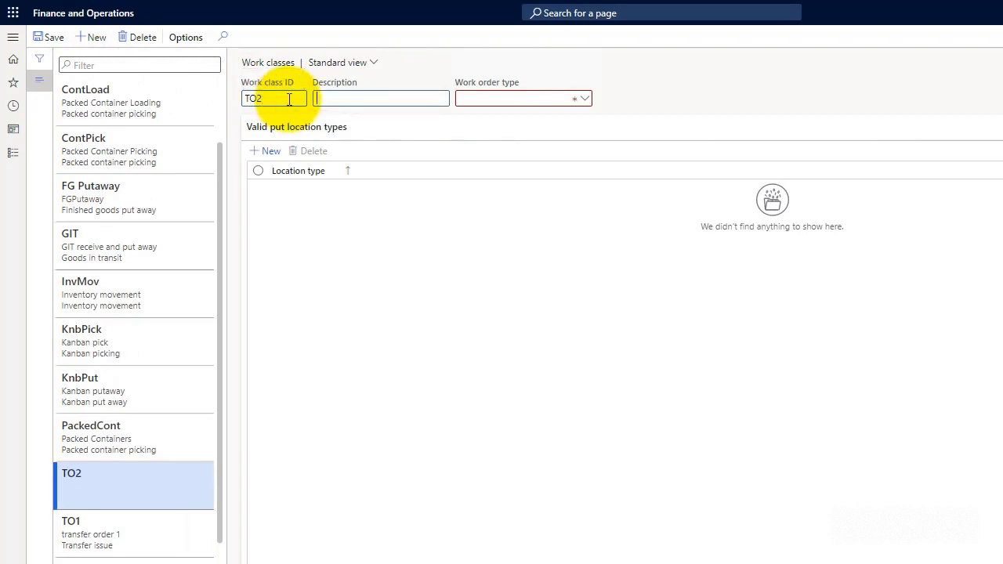
pyautogui.write('Transfer order 2')
pyautogui.press('Tab')
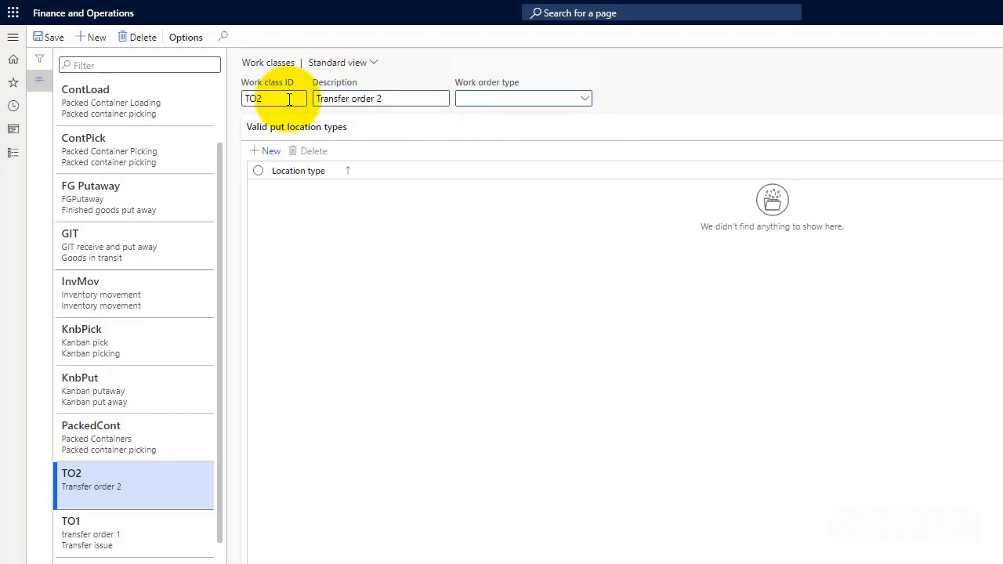
pyautogui.click(586, 98)
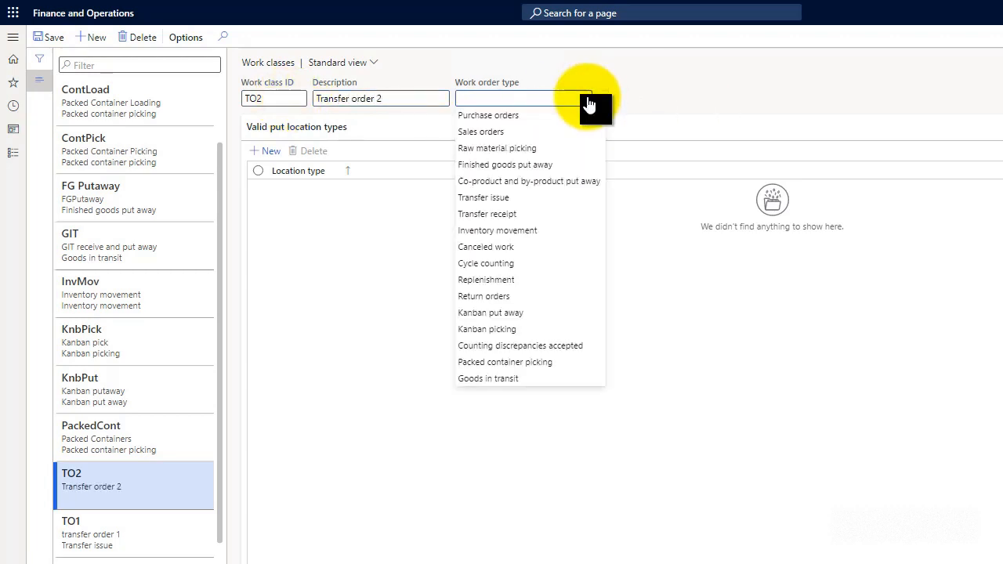
pyautogui.click(490, 215)
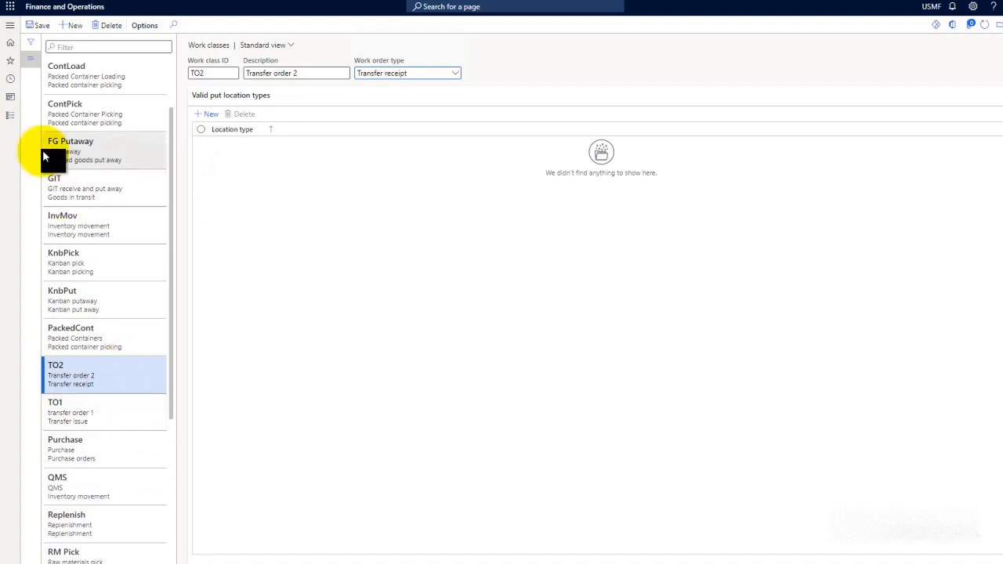
pyautogui.click(37, 26)
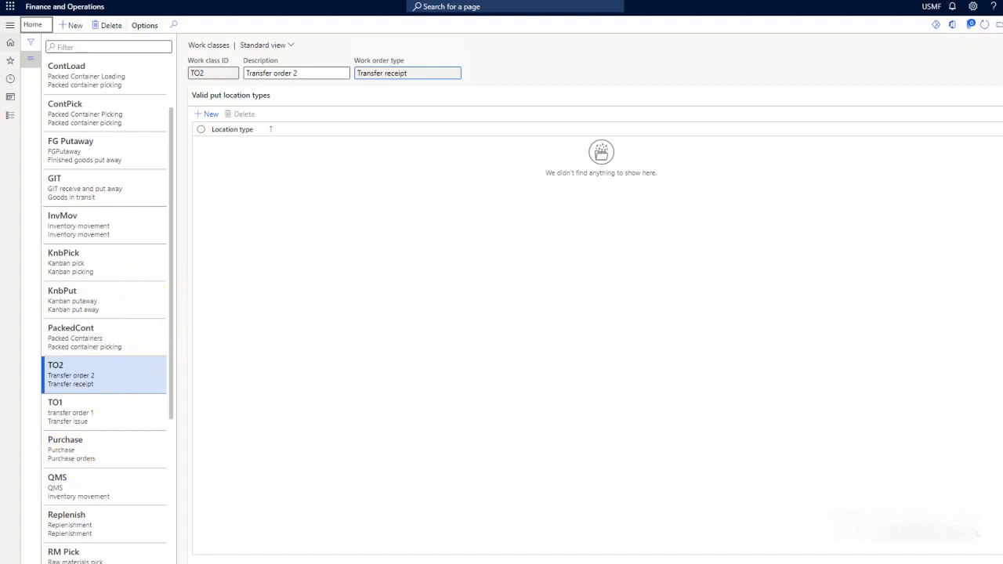
# - Open the warehouse mobile device menus and look through the existing menus from Main to Quality, including the Inbound menu
pyautogui.click(14, 116)
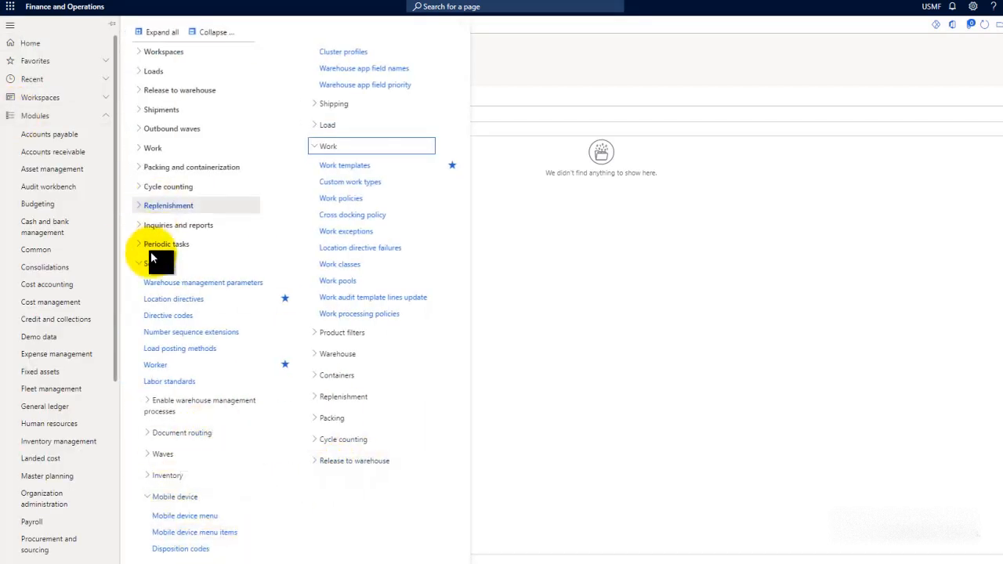
pyautogui.click(193, 517)
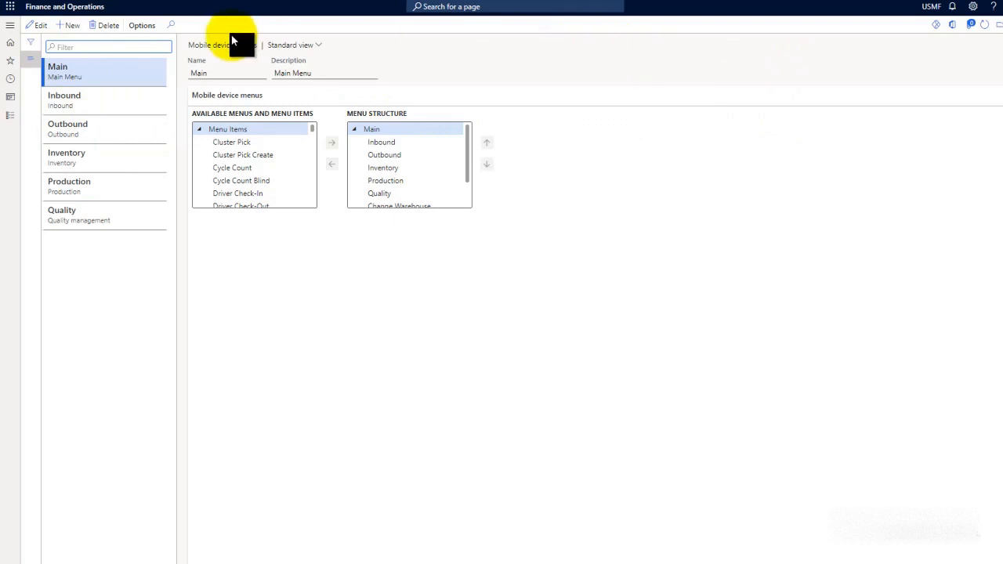
pyautogui.click(61, 76)
pyautogui.click(63, 106)
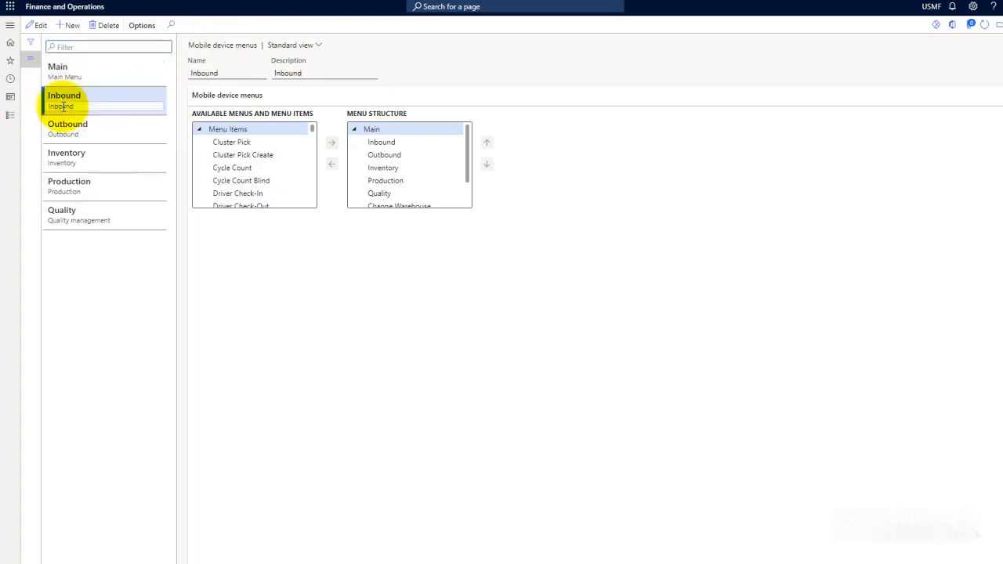
pyautogui.click(67, 134)
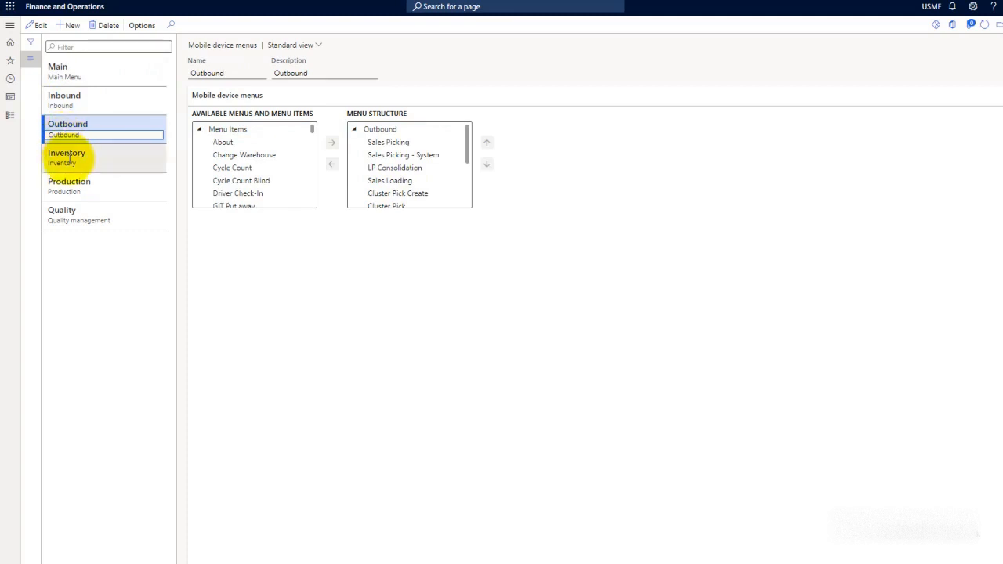
pyautogui.click(64, 163)
pyautogui.click(72, 192)
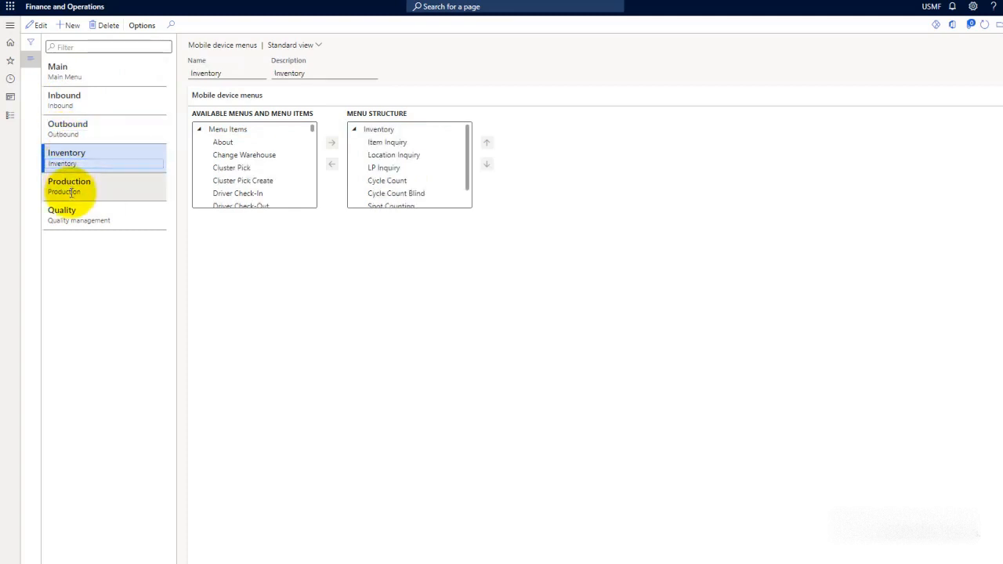
pyautogui.click(74, 218)
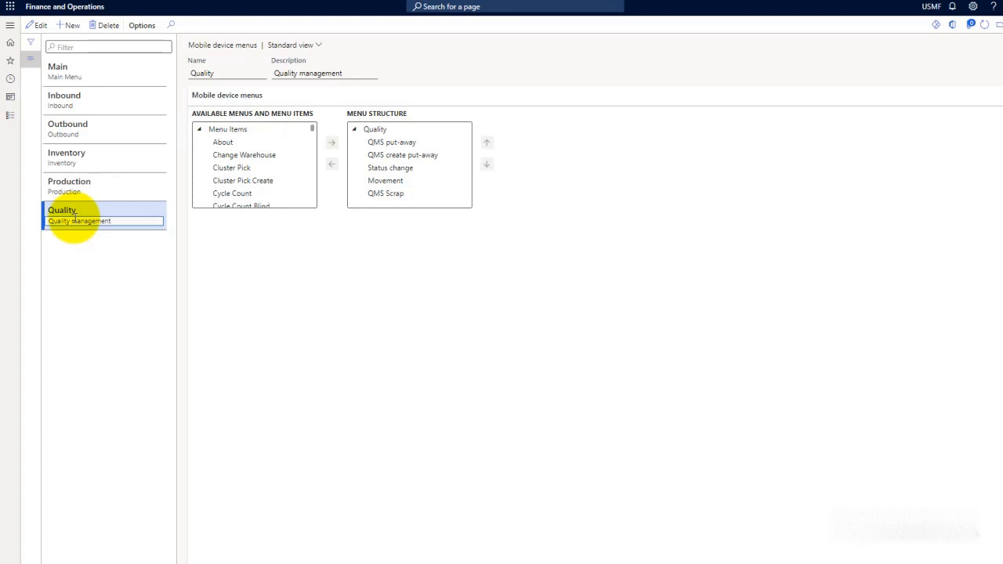
pyautogui.click(87, 106)
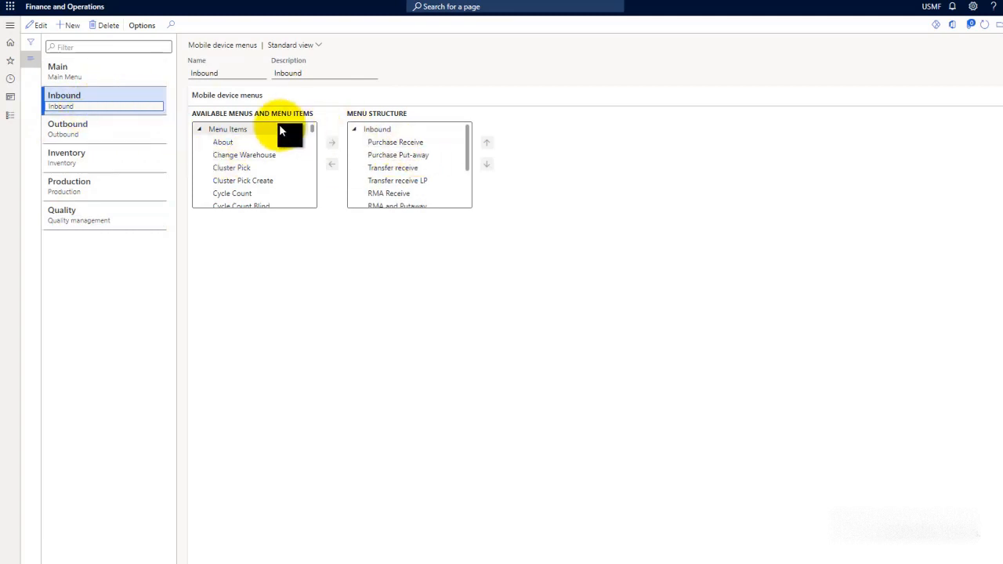
# - Create a mobile device menu named "Inbound 1" with the description "Inbound 1" and save it
pyautogui.click(69, 31)
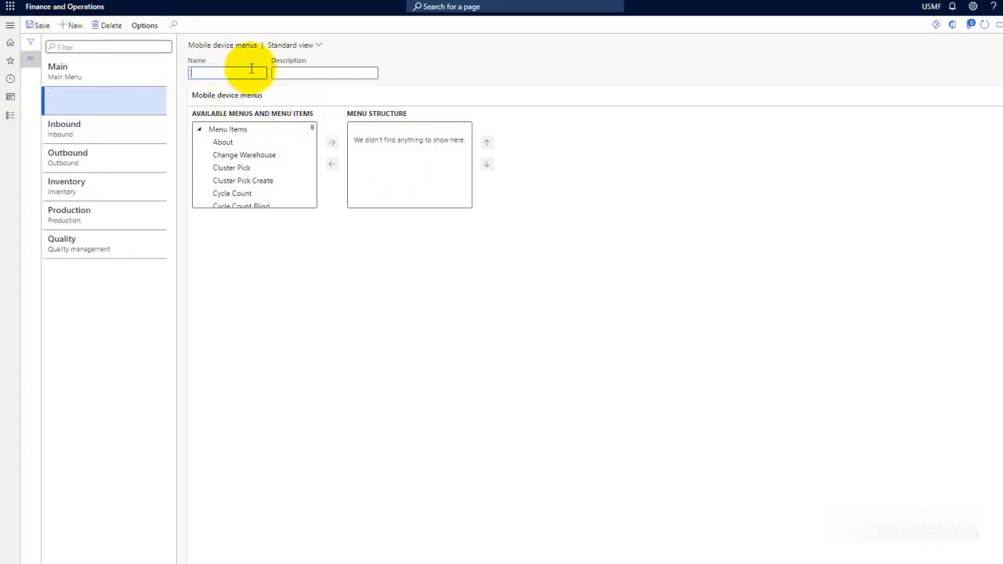
pyautogui.write('Inbu')
pyautogui.press('BackSpace')
pyautogui.write('ound ')
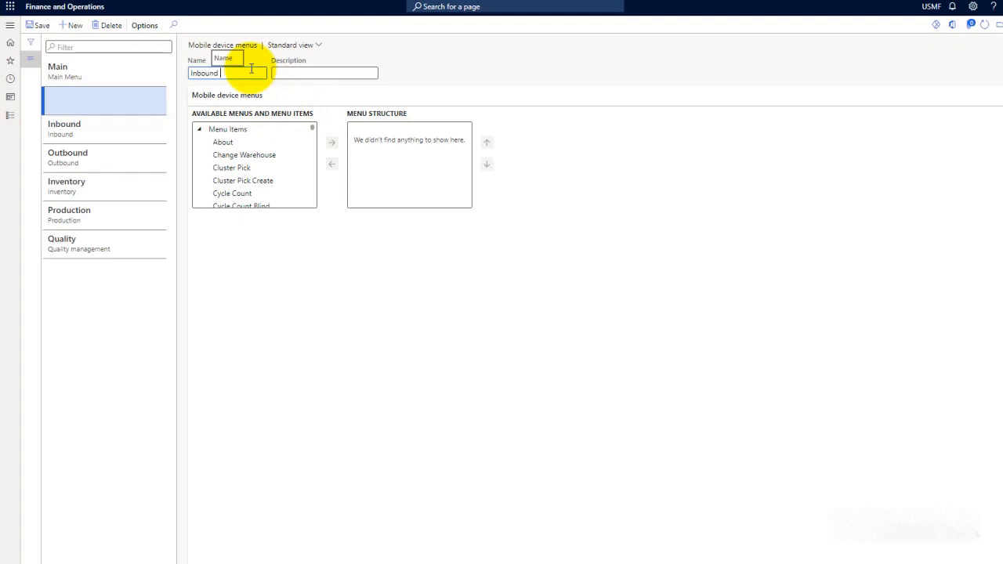
pyautogui.write('1')
pyautogui.hotkey('shift', 'Left')
pyautogui.hotkey('shift', 'Home')
pyautogui.hotkey('ctrl', 'c')
pyautogui.press('Tab')
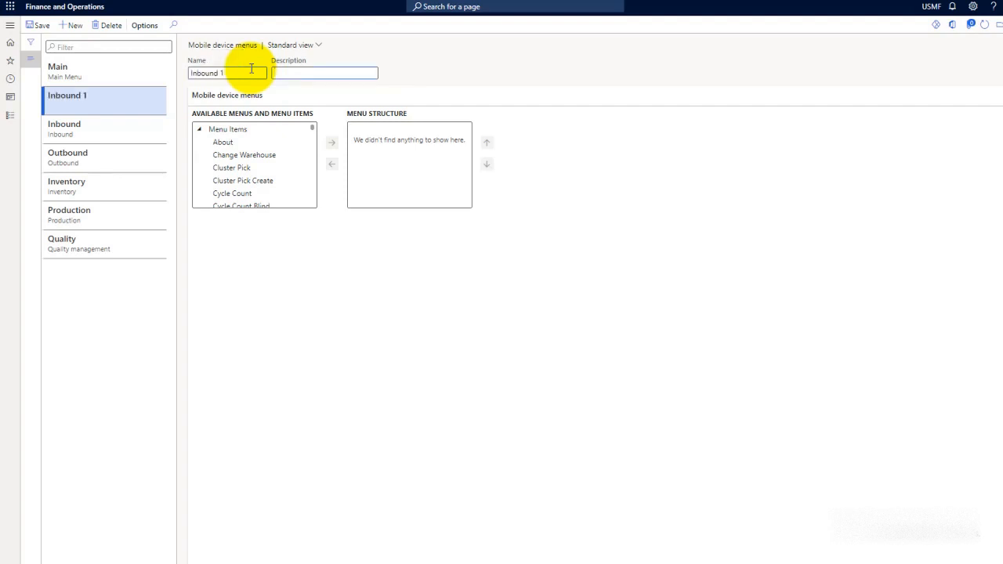
pyautogui.hotkey('ctrl', 'v')
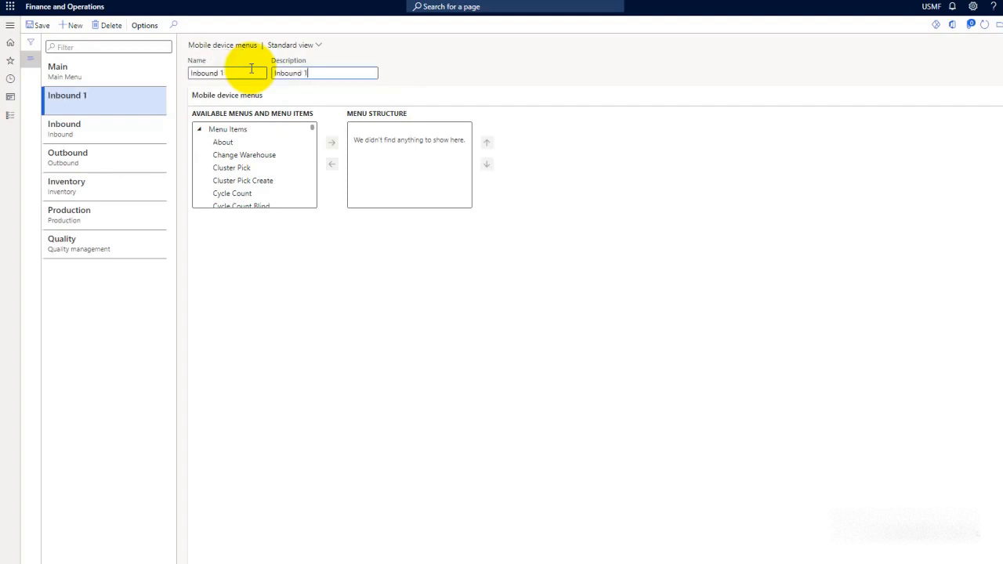
pyautogui.click(42, 30)
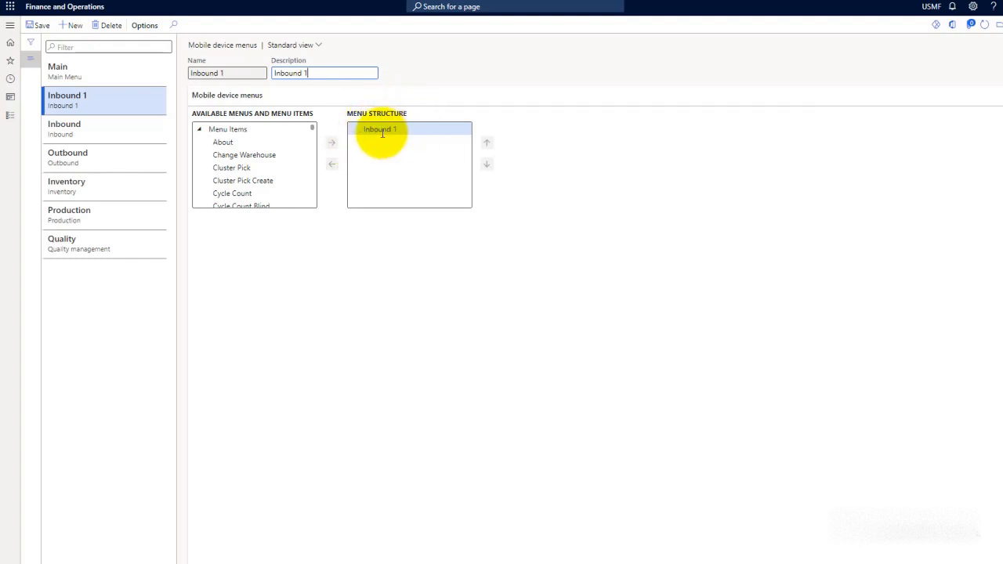
pyautogui.click(38, 29)
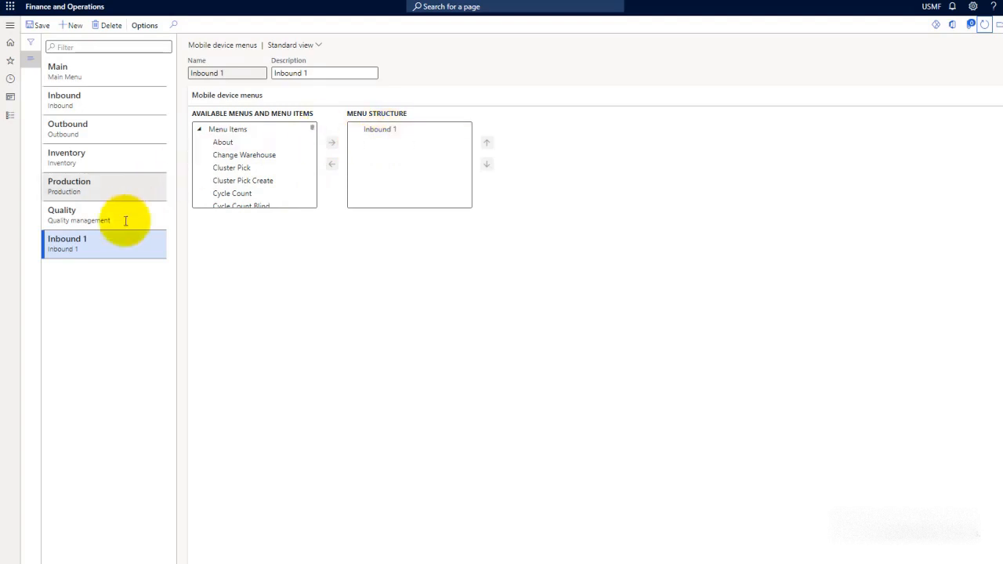
# - Examine the menu structures of the existing Inbound and Outbound menus and compare them with the Inbound 1 menu
pyautogui.click(94, 108)
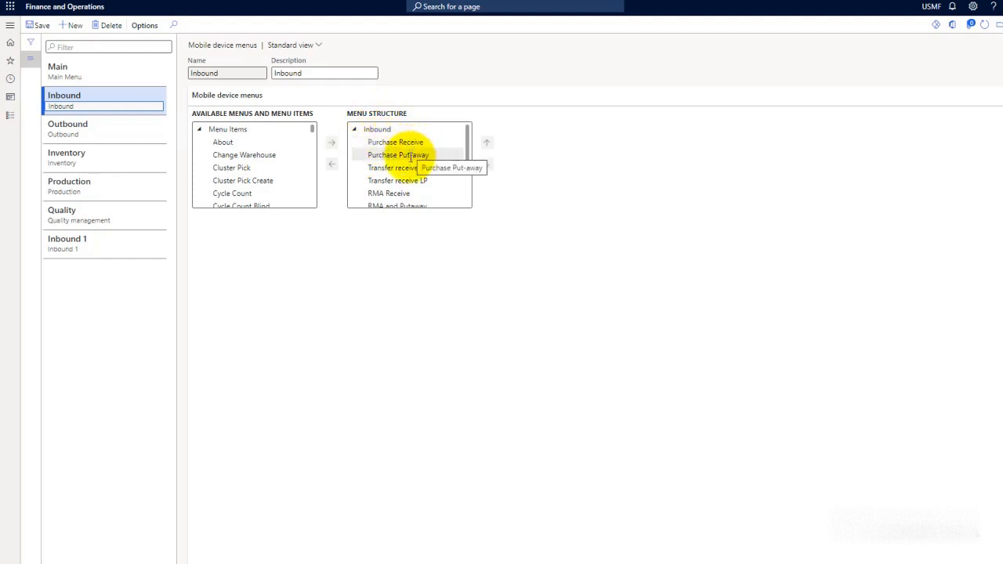
pyautogui.scroll(-2, 419, 171)
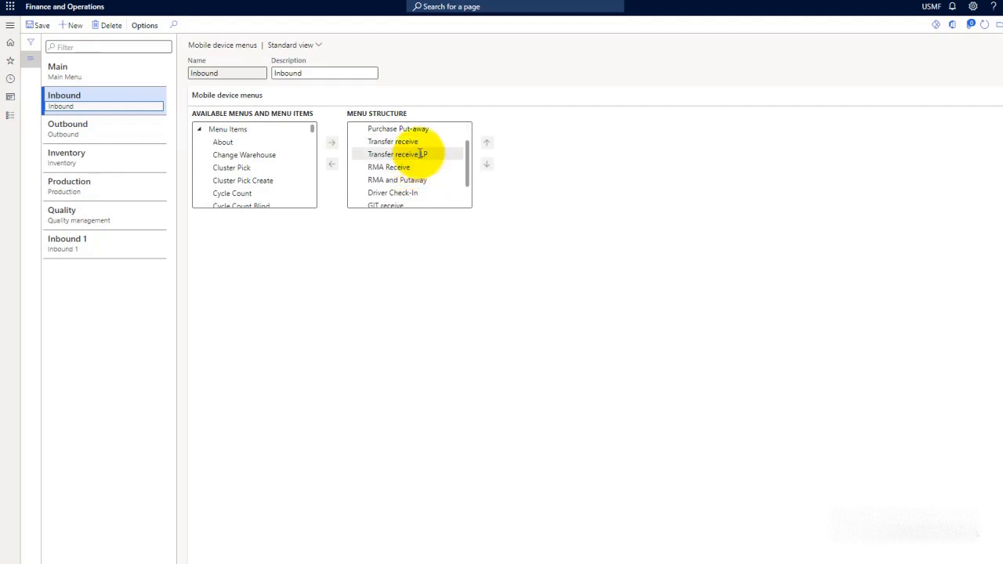
pyautogui.scroll(-2, 413, 177)
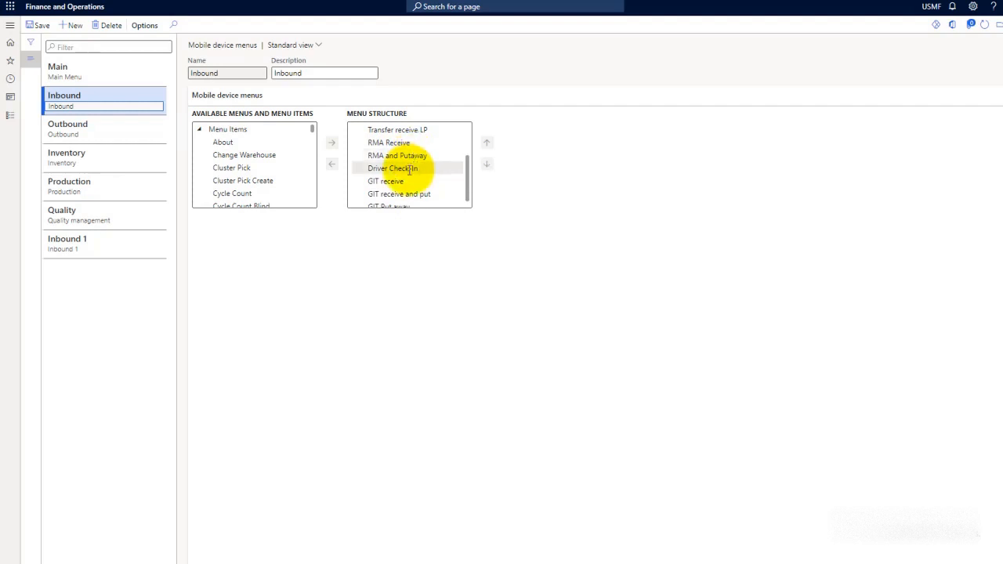
pyautogui.scroll(-1, 411, 173)
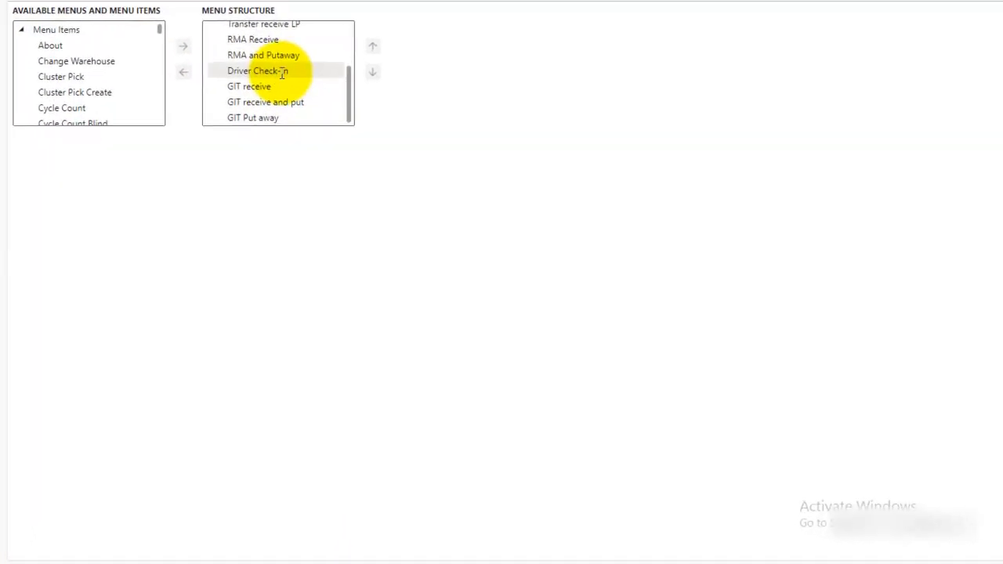
pyautogui.scroll(2, 282, 74)
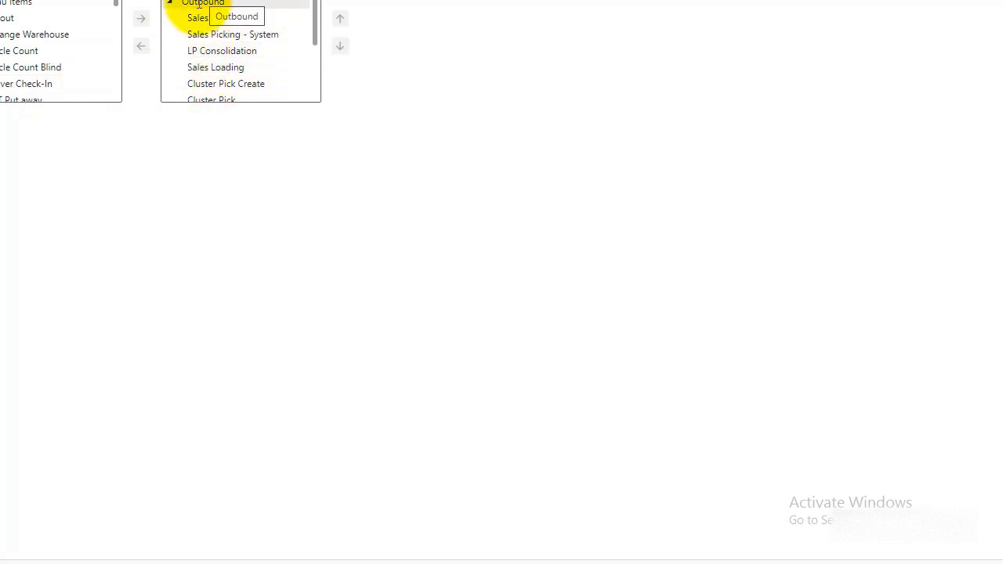
pyautogui.scroll(-3, 240, 28)
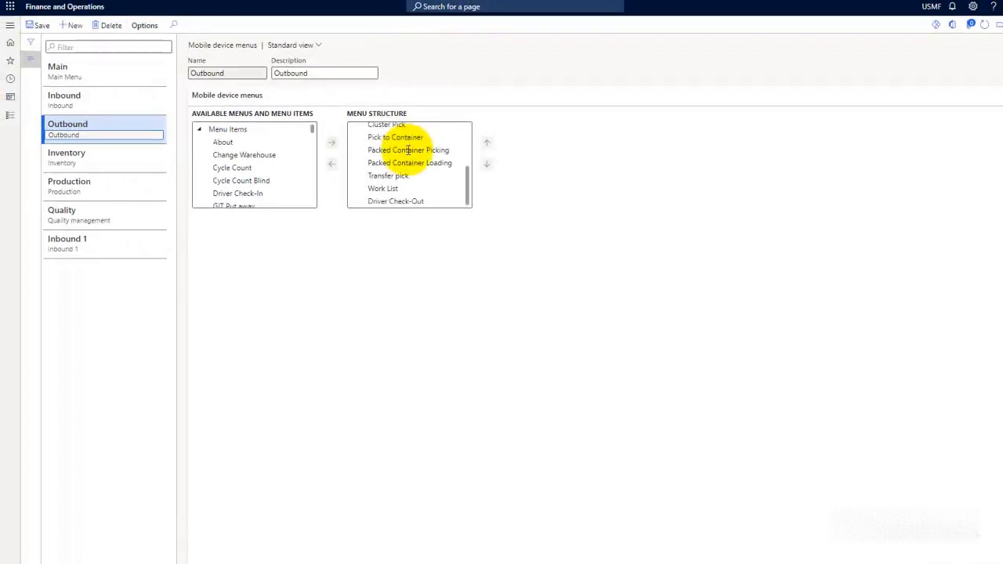
pyautogui.scroll(3, 408, 150)
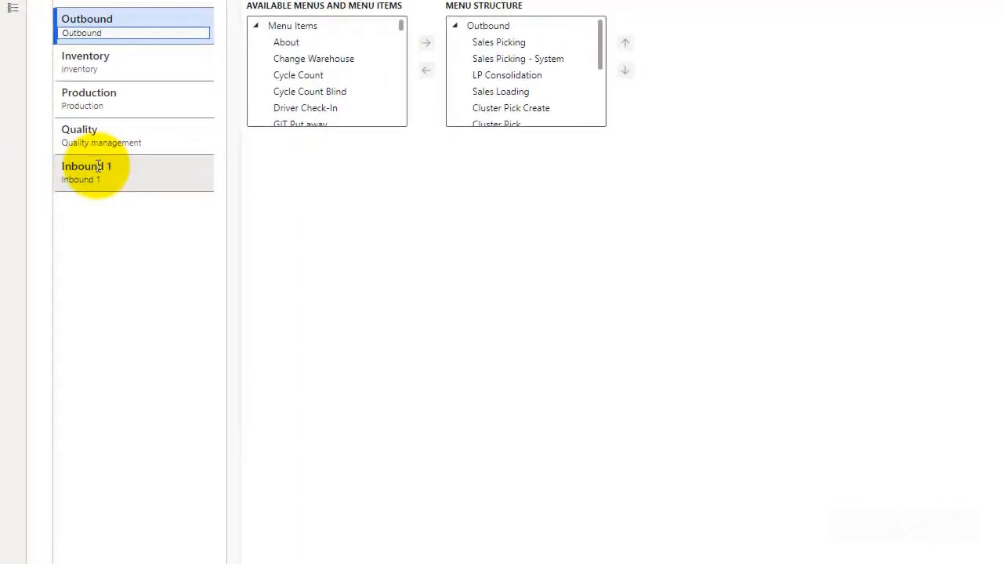
pyautogui.click(98, 166)
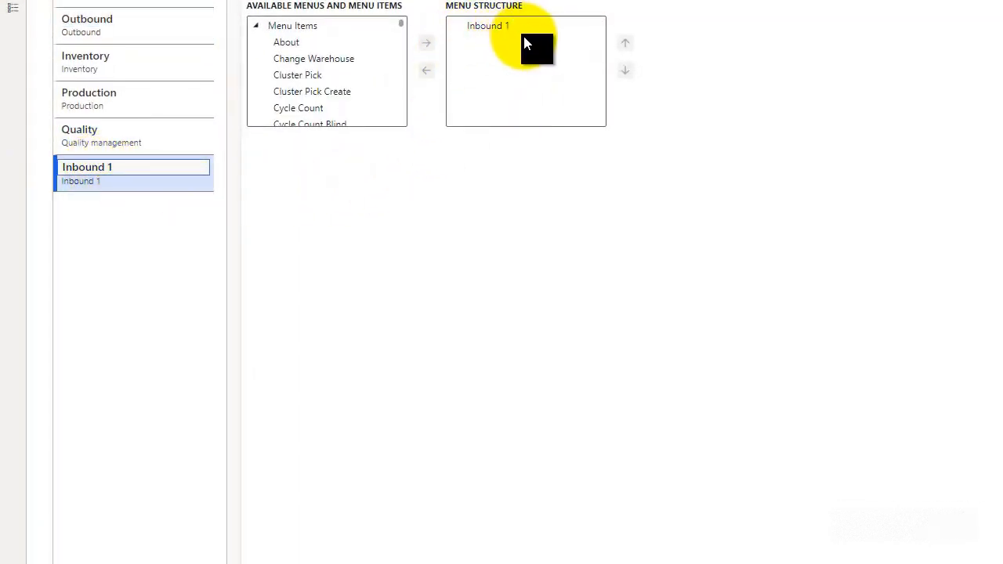
# - Open the mobile device menu items and look through the list of existing items
pyautogui.click(9, 9)
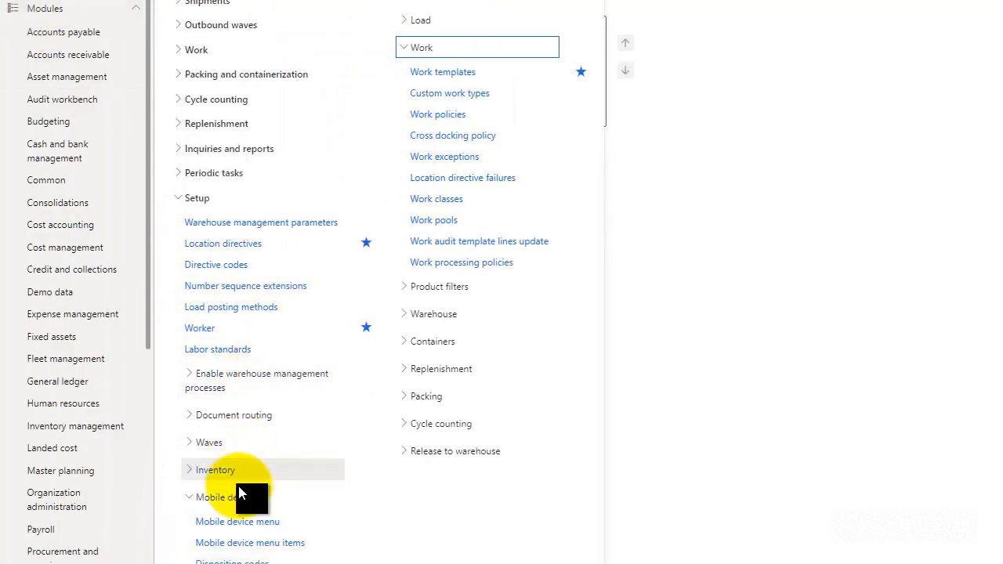
pyautogui.click(221, 544)
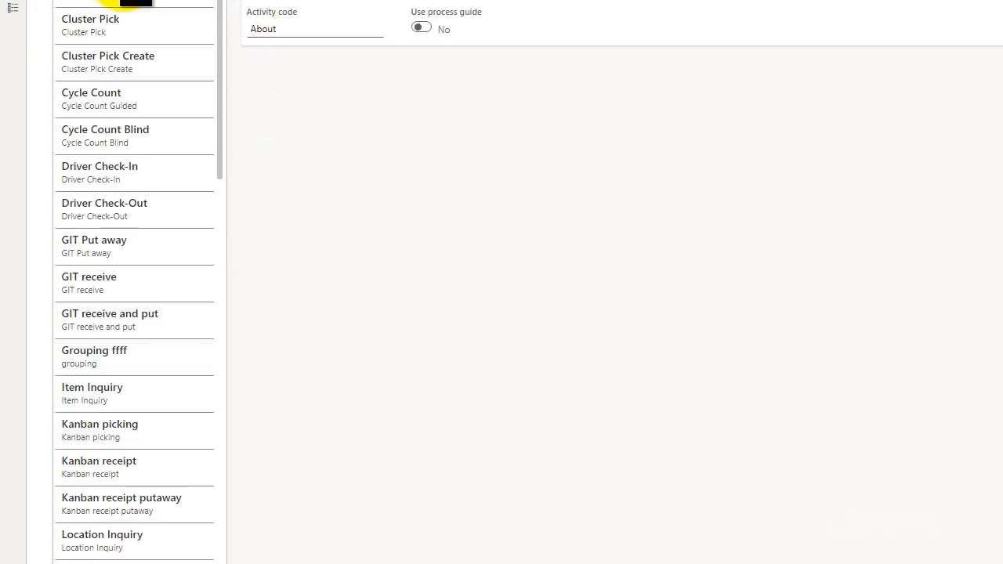
pyautogui.scroll(-10, 188, 202)
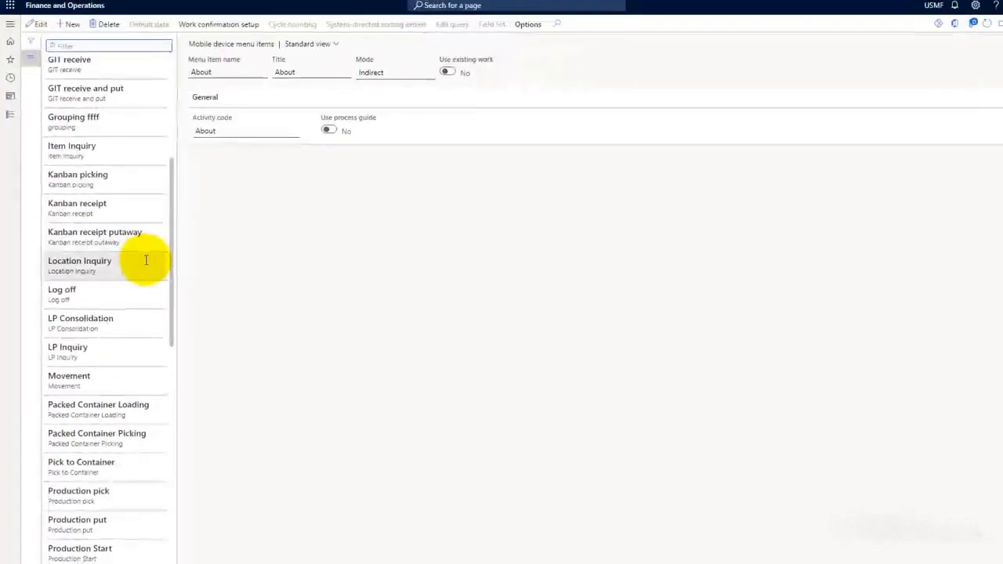
pyautogui.scroll(-1, 145, 261)
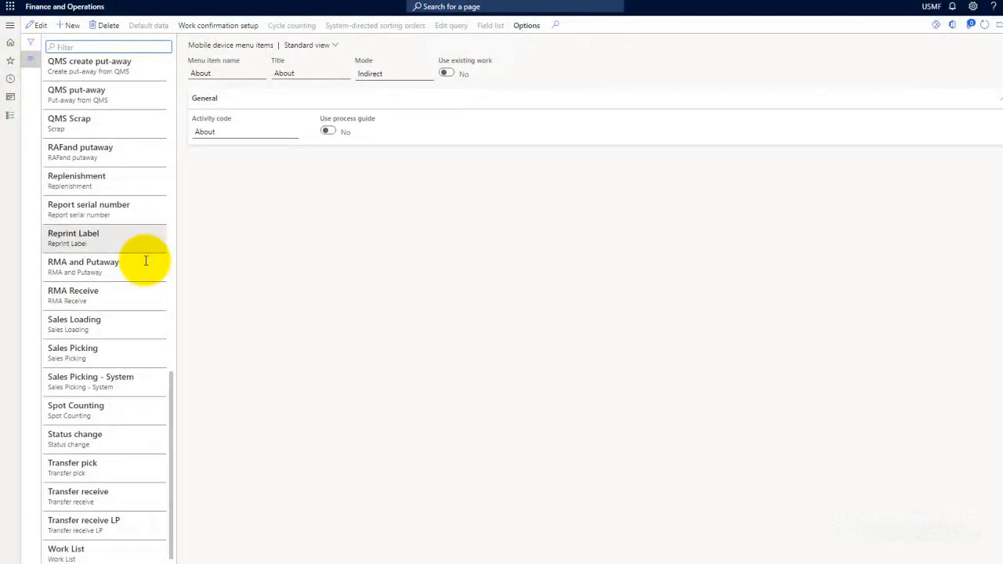
pyautogui.scroll(15, 145, 261)
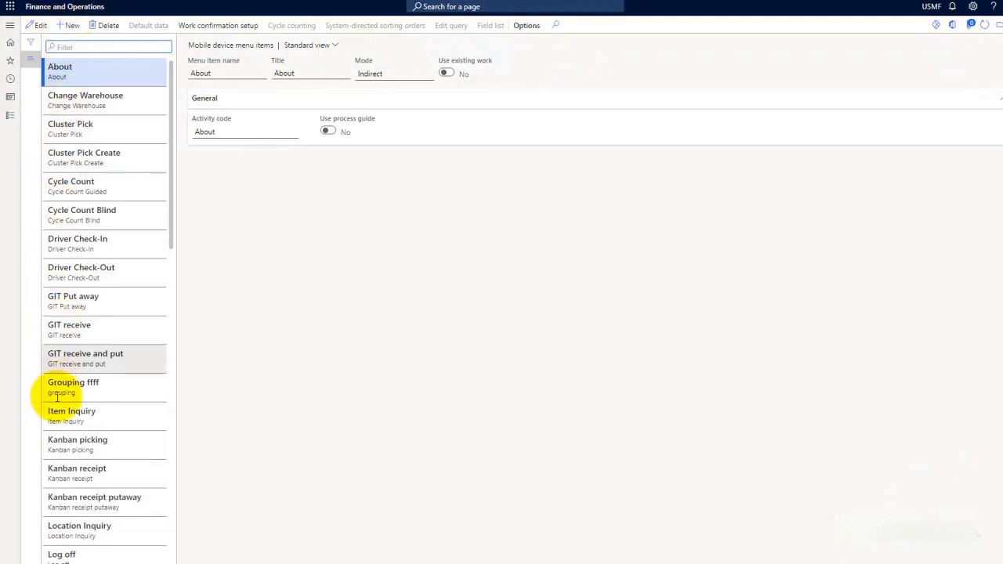
# - Create a mobile device menu item named "all open work" with the title "all open work"
pyautogui.click(70, 24)
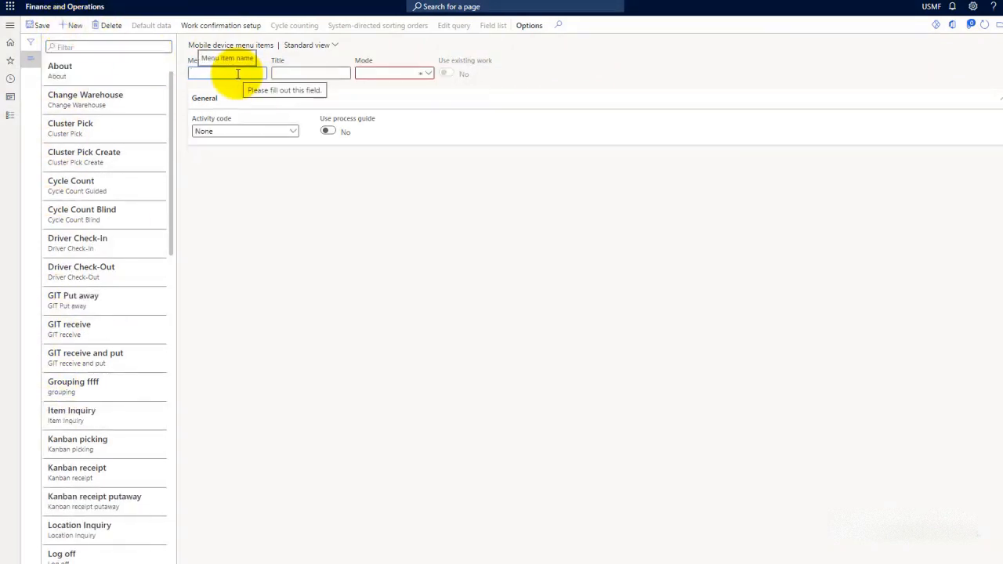
pyautogui.write('all op')
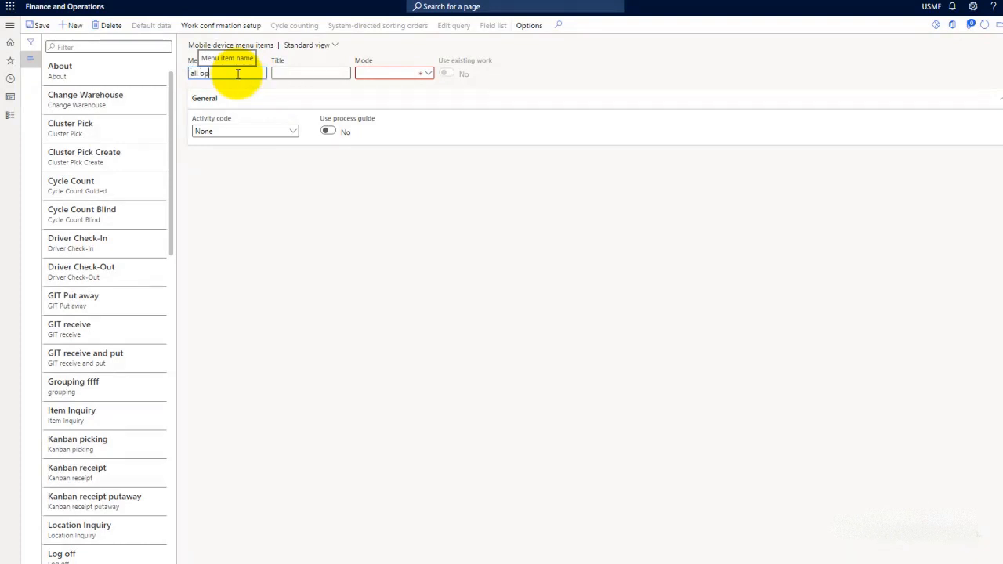
pyautogui.write('en work')
pyautogui.press('Tab')
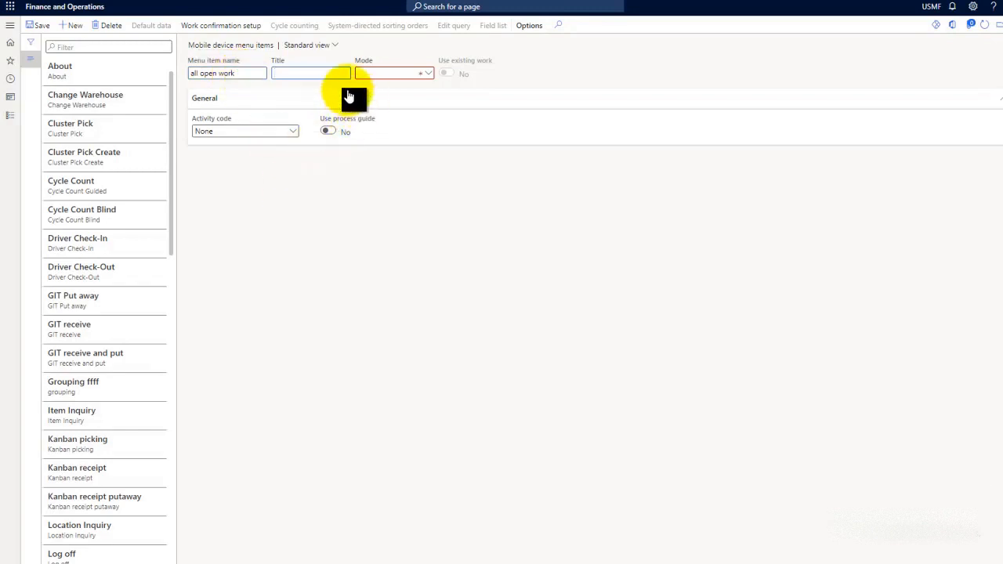
pyautogui.click(251, 72)
pyautogui.hotkey('ctrl', 'c')
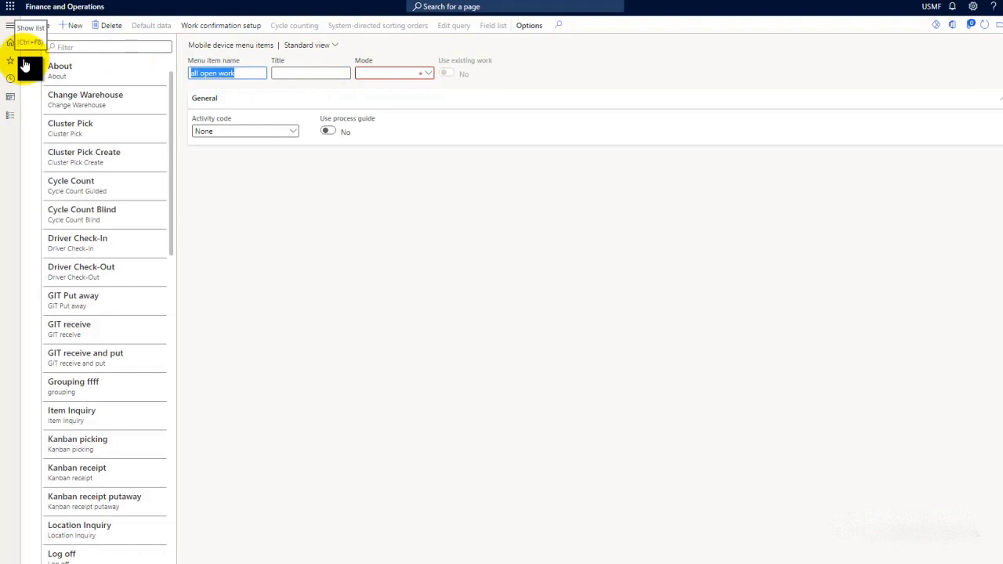
pyautogui.press('Tab')
pyautogui.hotkey('ctrl', 'v')
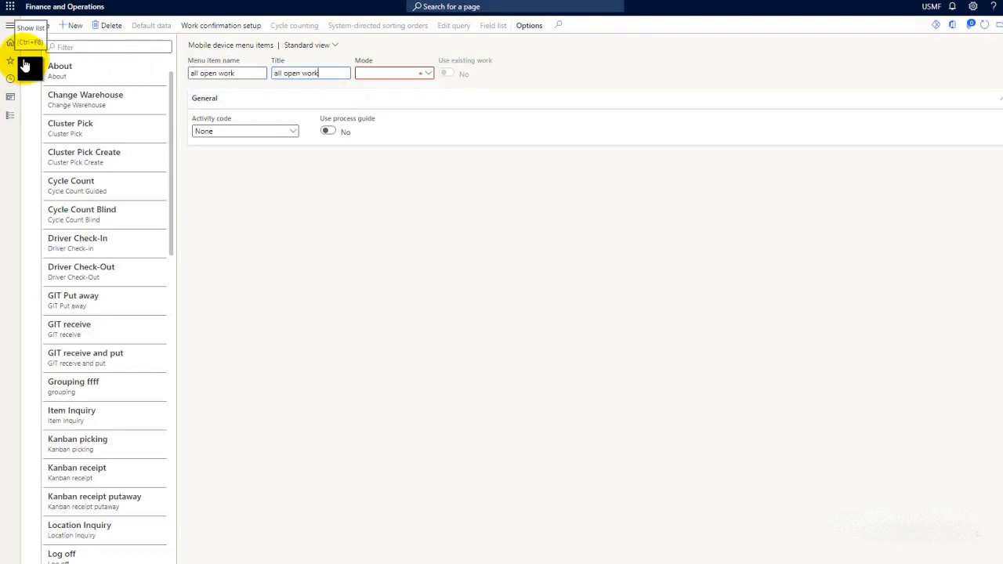
# - Set the all open work menu item's mode to Indirect and its activity code to Display open work list
pyautogui.click(432, 81)
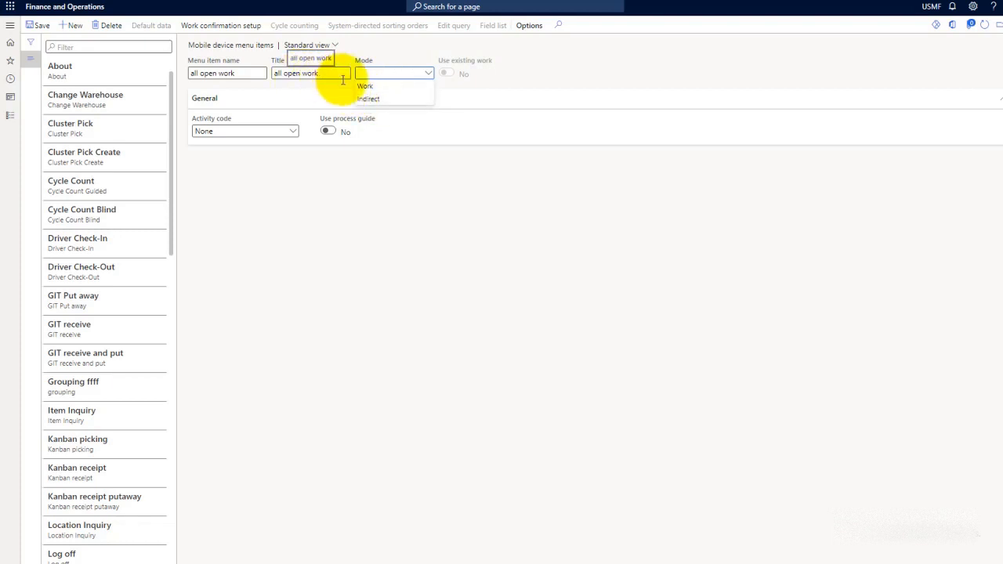
pyautogui.click(380, 100)
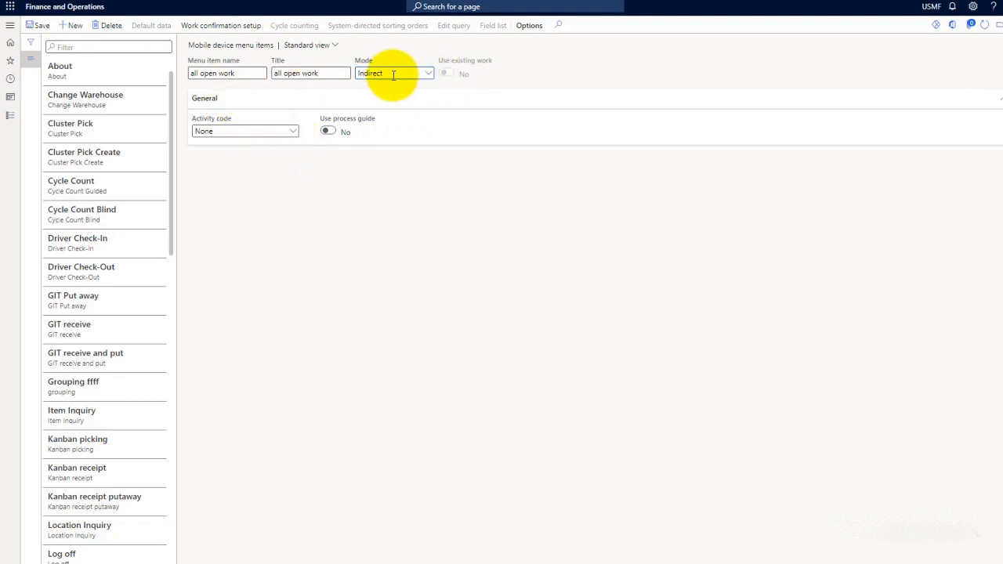
pyautogui.click(296, 134)
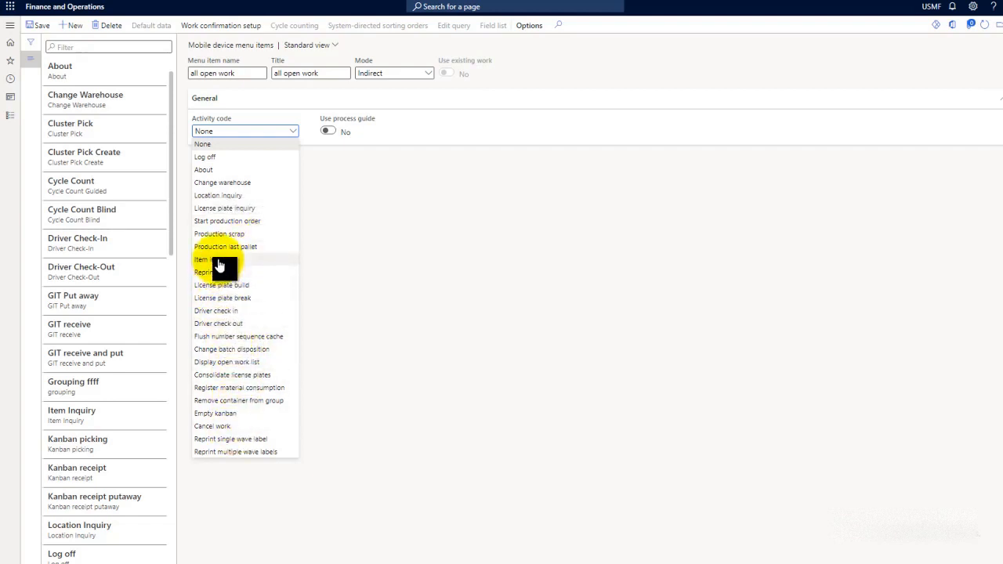
pyautogui.click(227, 362)
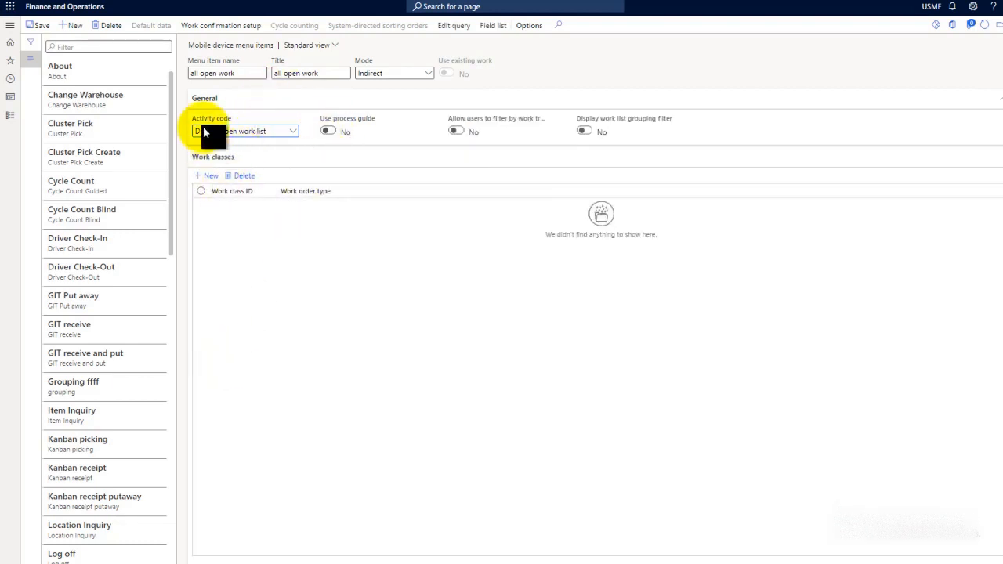
# - Change the all open work menu item's name and title to "all open work P.O"
pyautogui.click(276, 130)
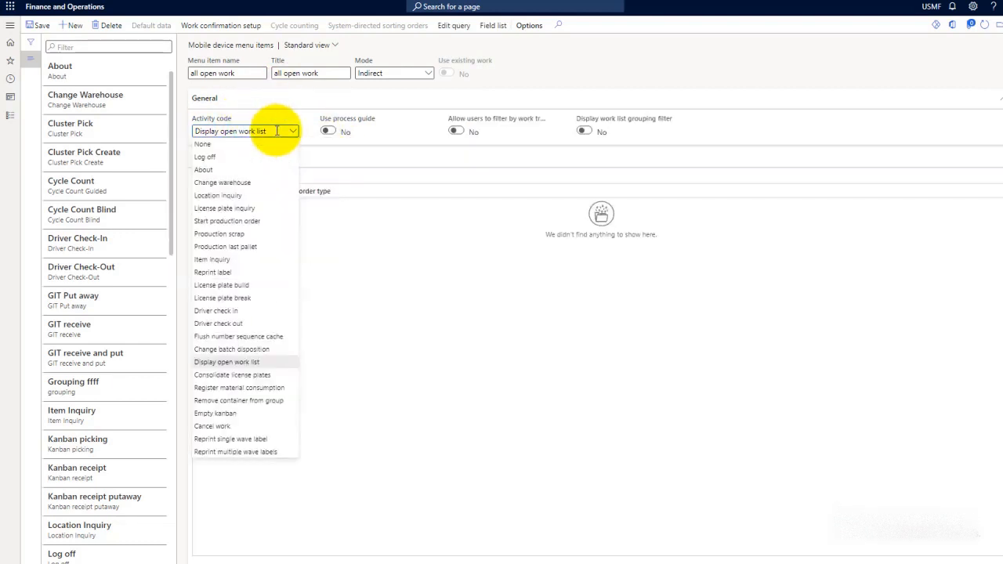
pyautogui.click(388, 140)
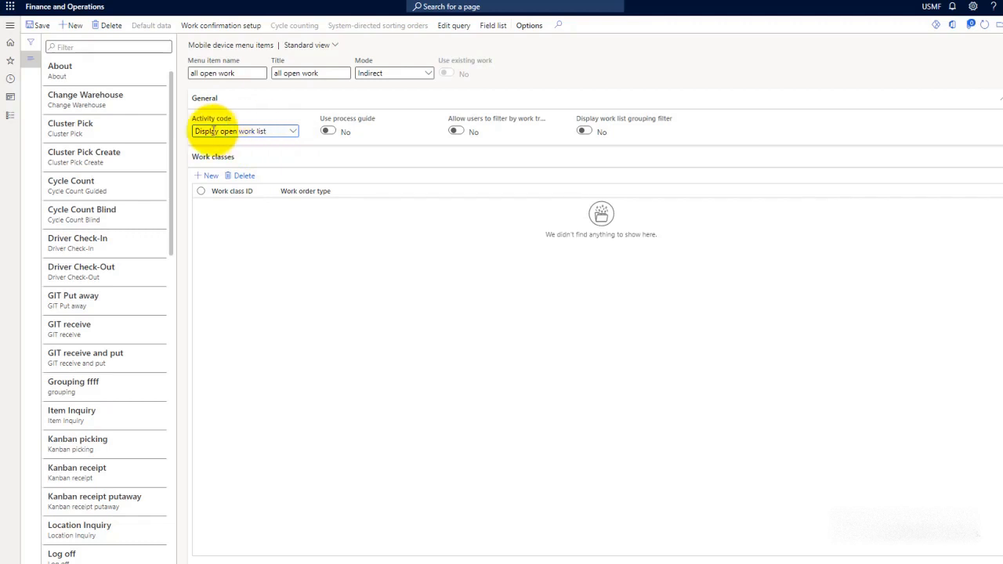
pyautogui.click(254, 73)
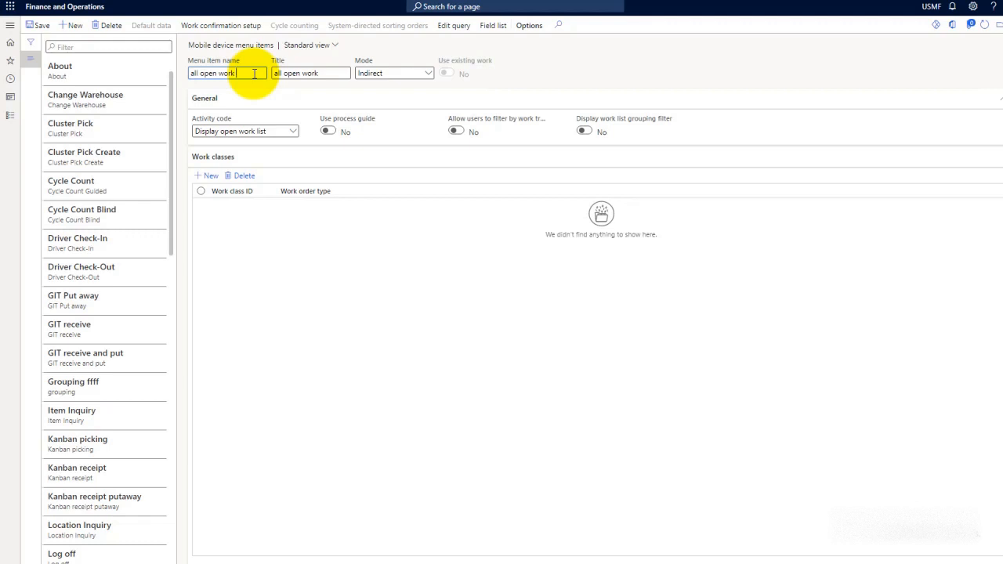
pyautogui.write('P.O')
pyautogui.click(330, 73)
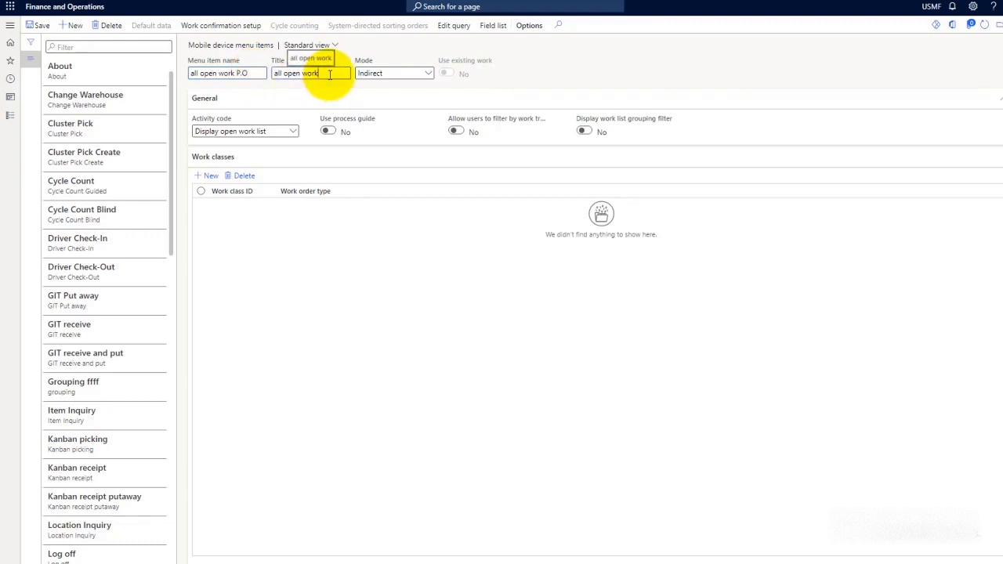
pyautogui.write('P.O')
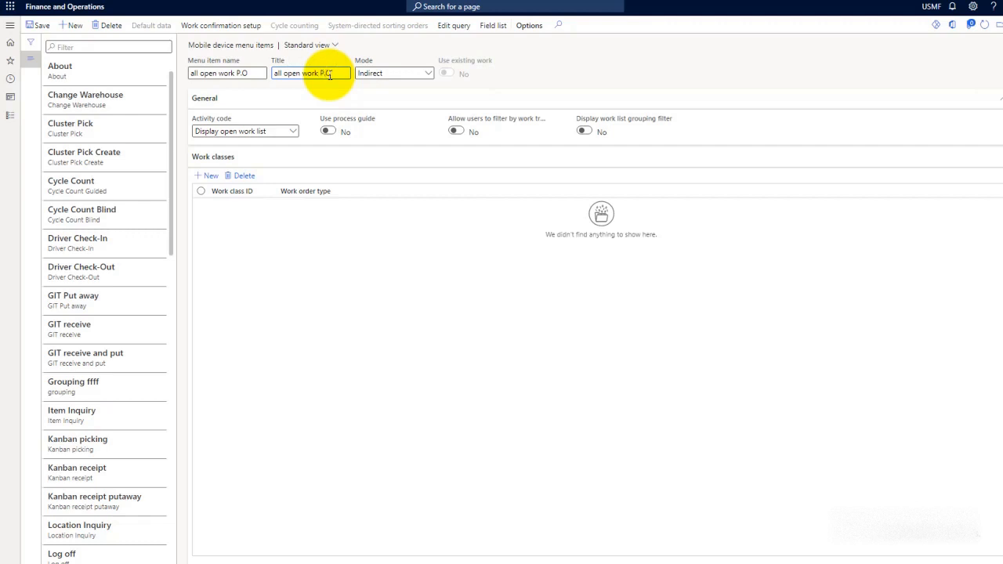
pyautogui.press('Tab')
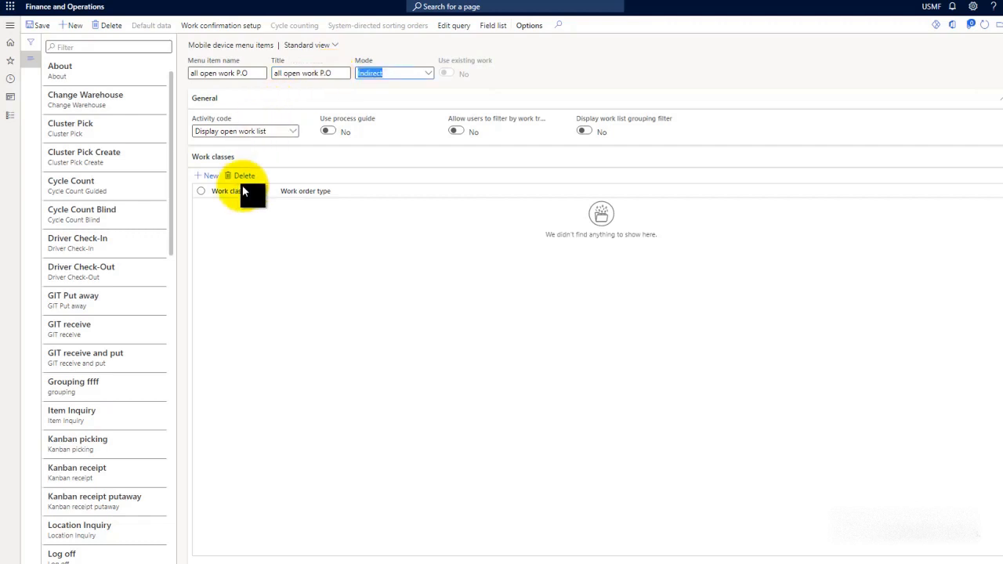
# - Add the Purchase work class to the all open work P.O menu item
pyautogui.click(208, 180)
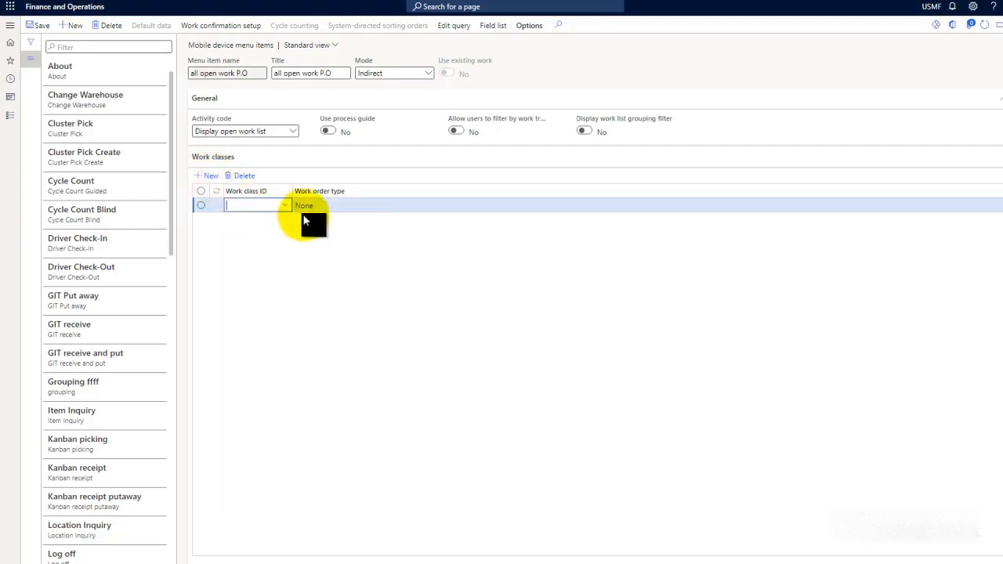
pyautogui.click(287, 205)
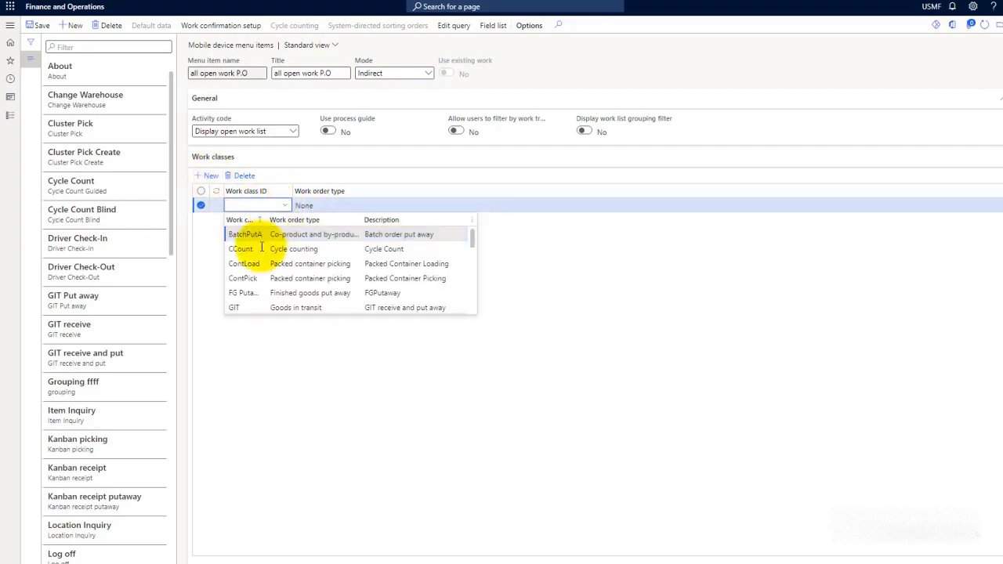
pyautogui.scroll(-5, 257, 296)
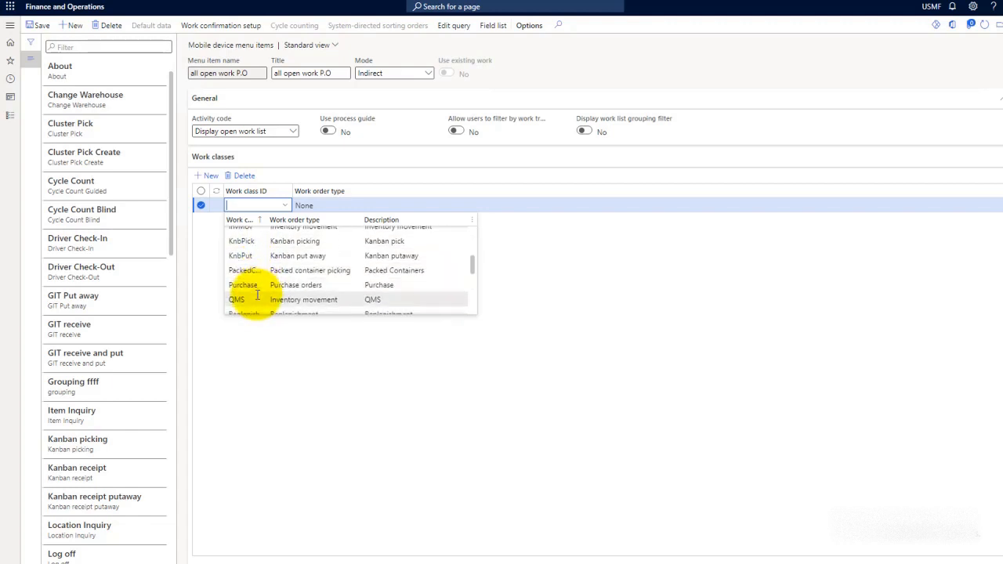
pyautogui.click(265, 285)
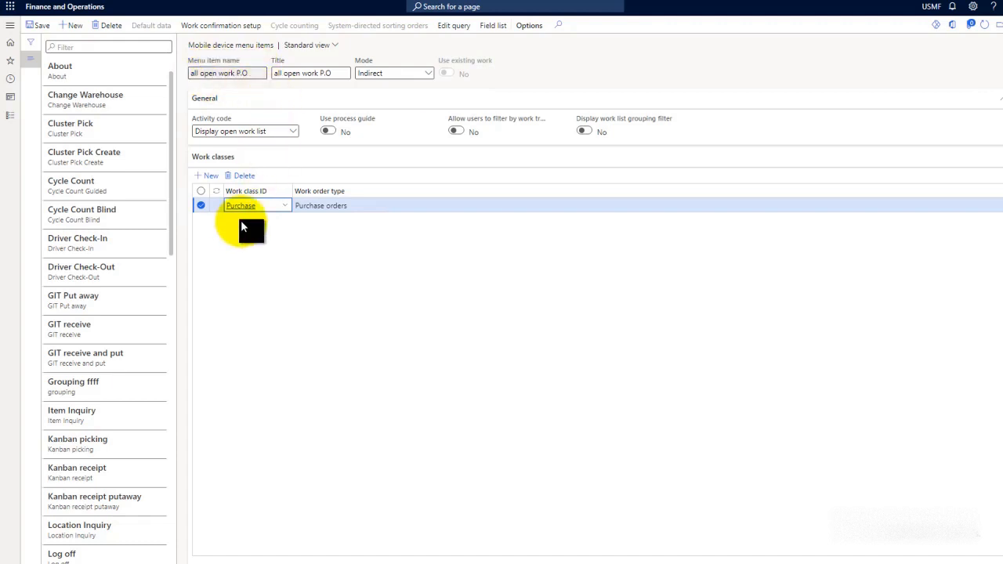
# - Add the TO2 transfer receipt work class to the all open work P.O menu item
pyautogui.click(208, 176)
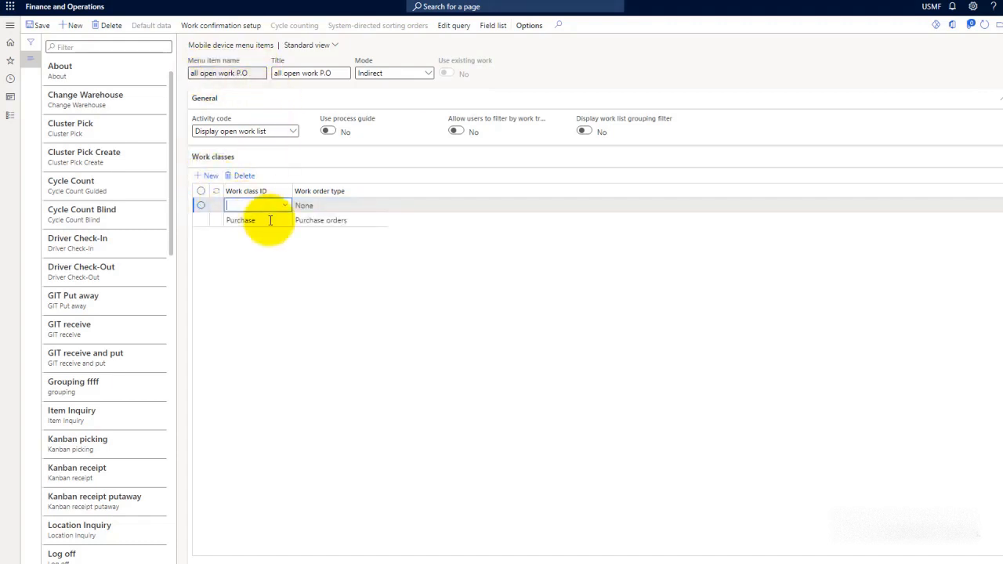
pyautogui.click(289, 210)
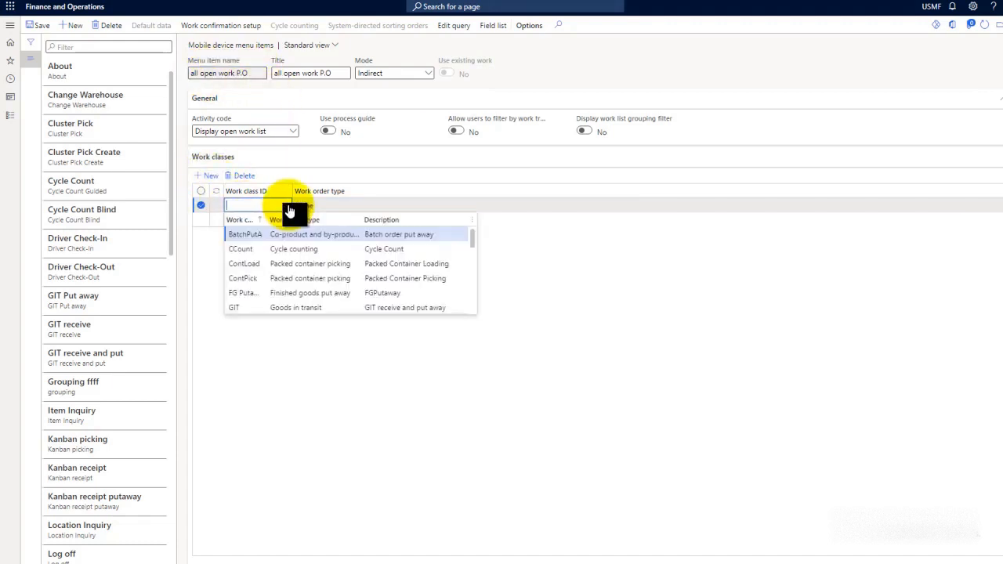
pyautogui.scroll(-1, 286, 286)
pyautogui.scroll(-5, 287, 285)
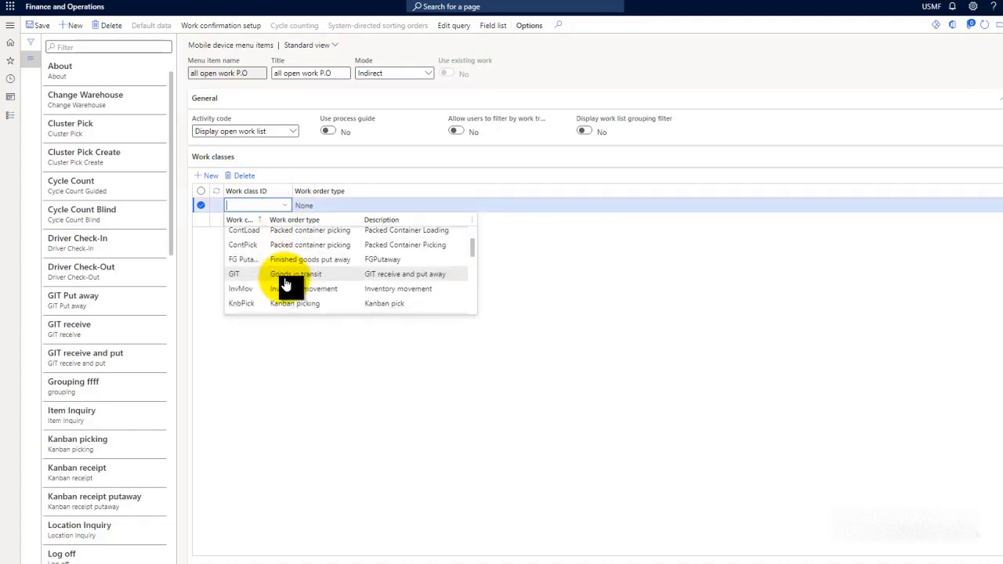
pyautogui.scroll(-3, 287, 286)
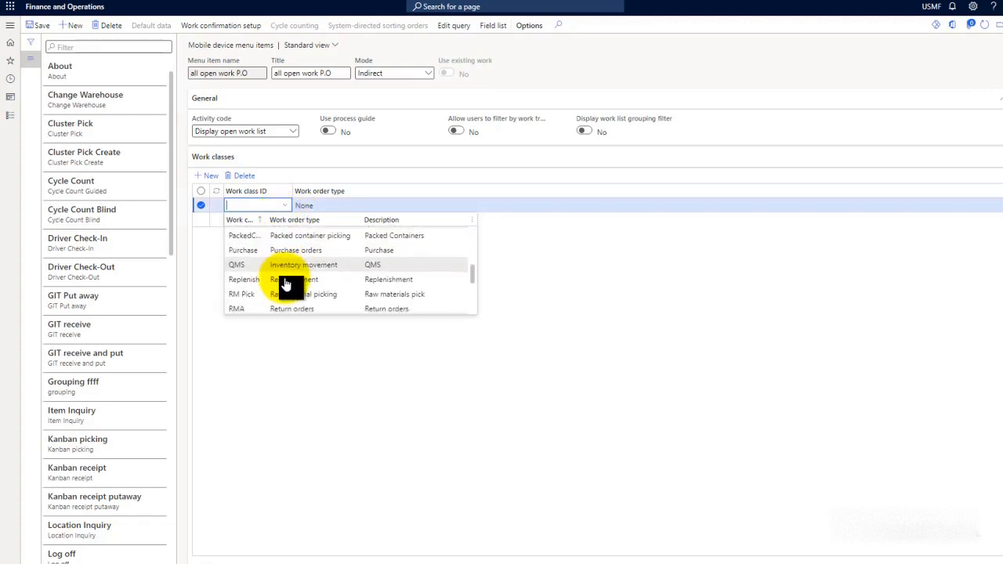
pyautogui.scroll(-3, 286, 285)
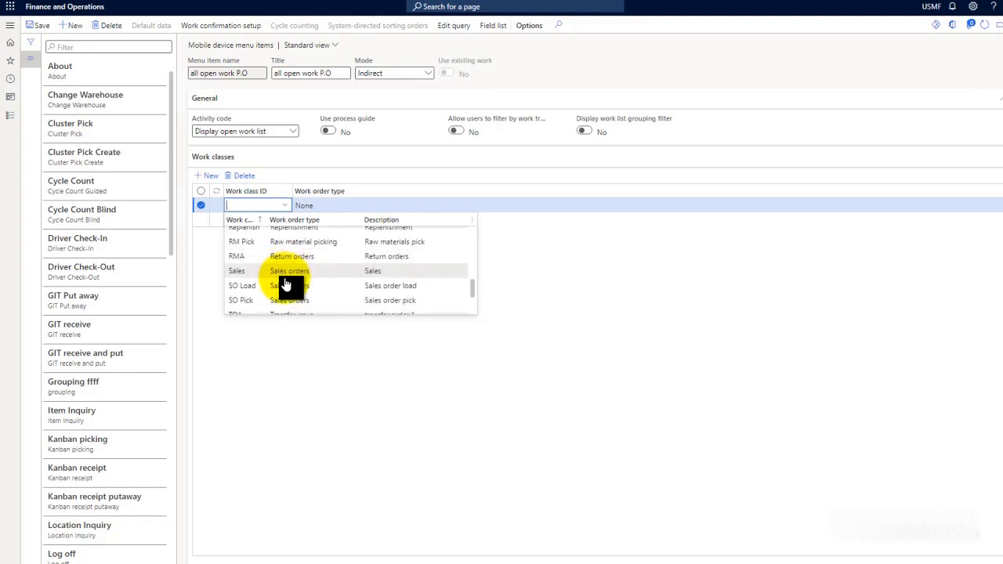
pyautogui.scroll(-2, 287, 285)
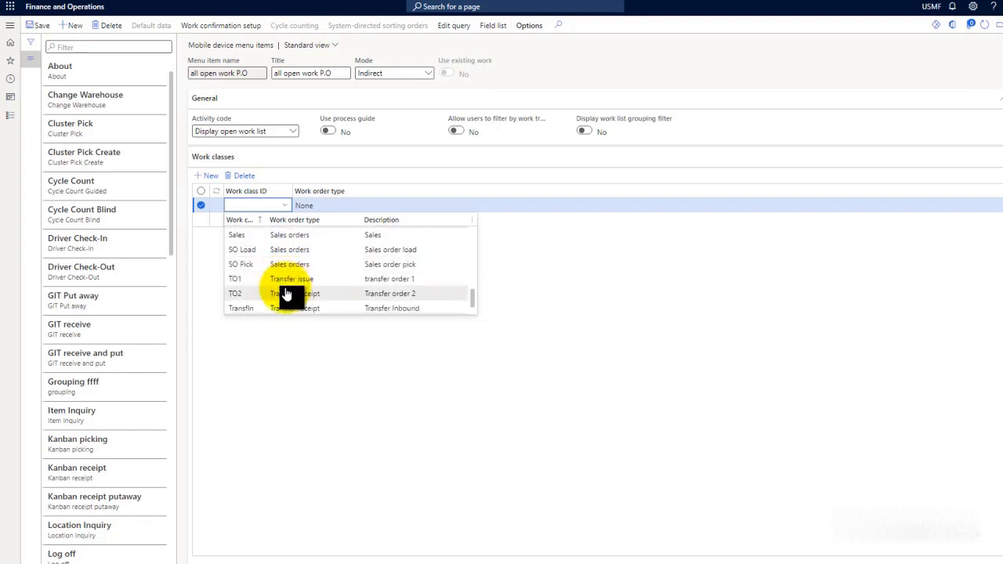
pyautogui.click(286, 293)
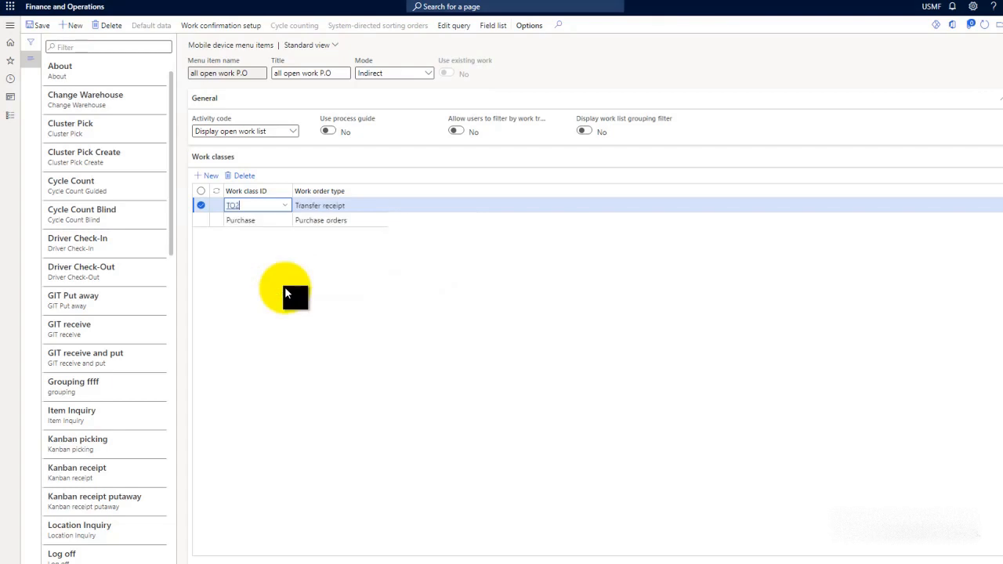
# - Add the RMA return orders work class to the all open work P.O menu item and save it
pyautogui.click(207, 176)
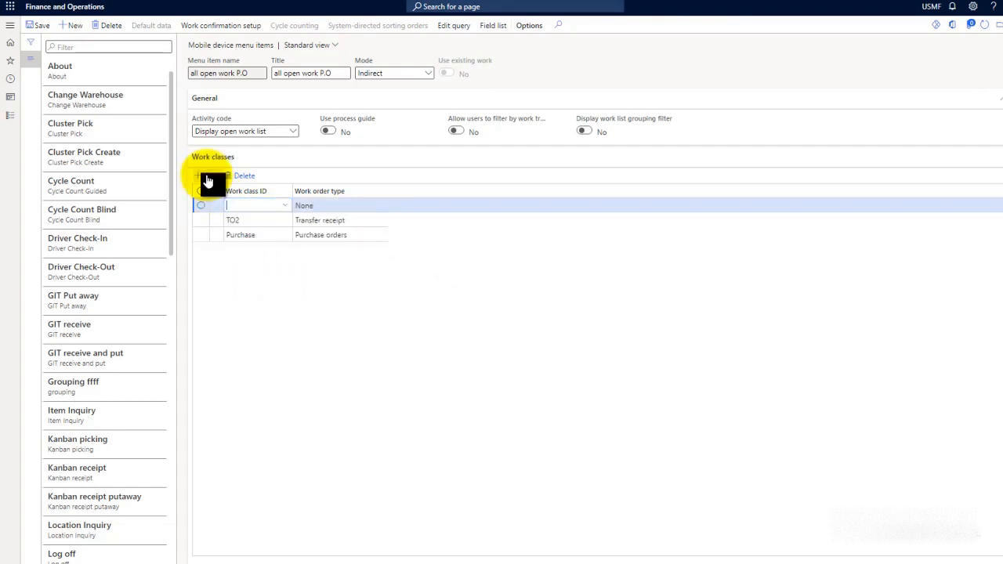
pyautogui.click(285, 207)
pyautogui.scroll(-5, 279, 297)
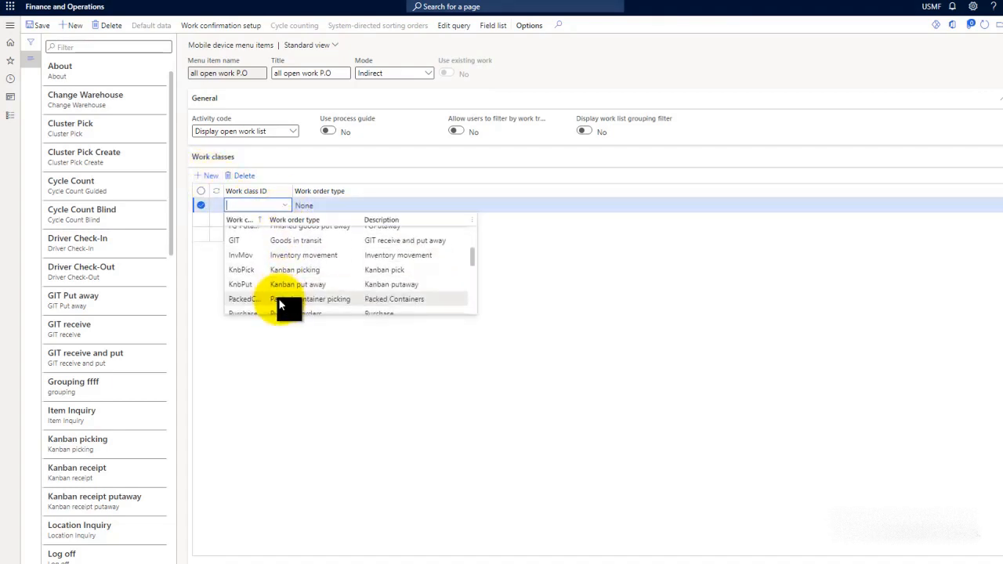
pyautogui.scroll(-2, 280, 304)
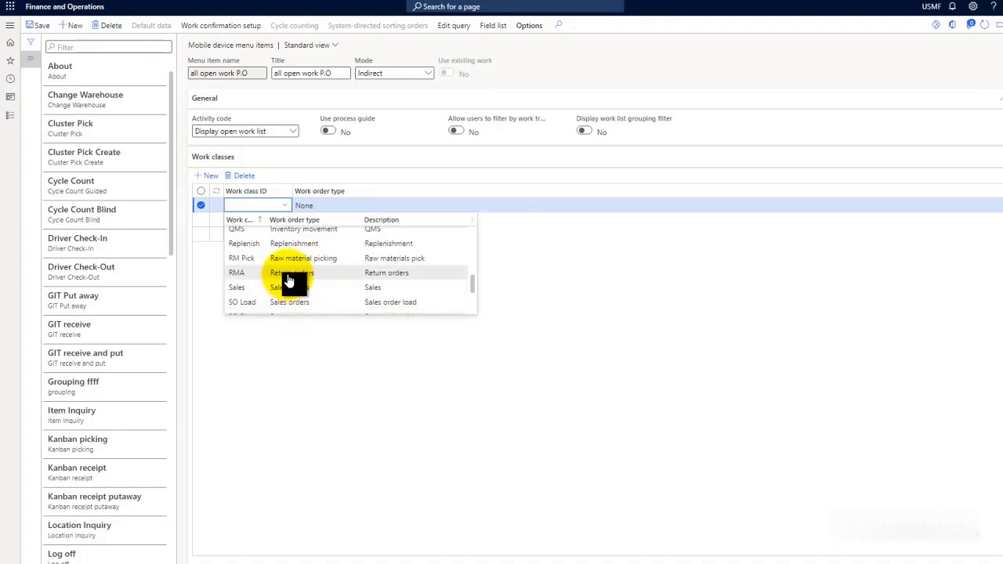
pyautogui.scroll(-1, 289, 281)
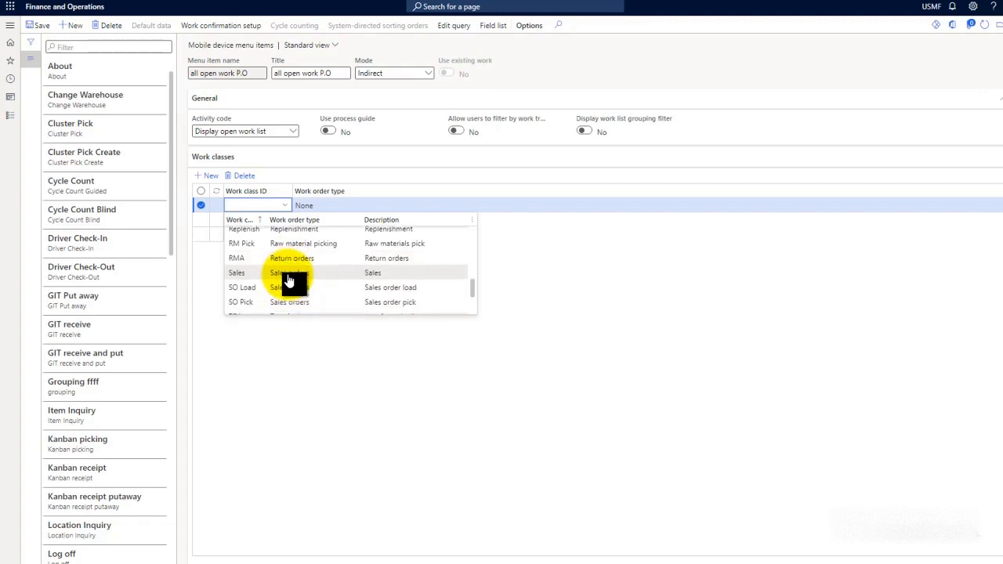
pyautogui.scroll(1, 287, 282)
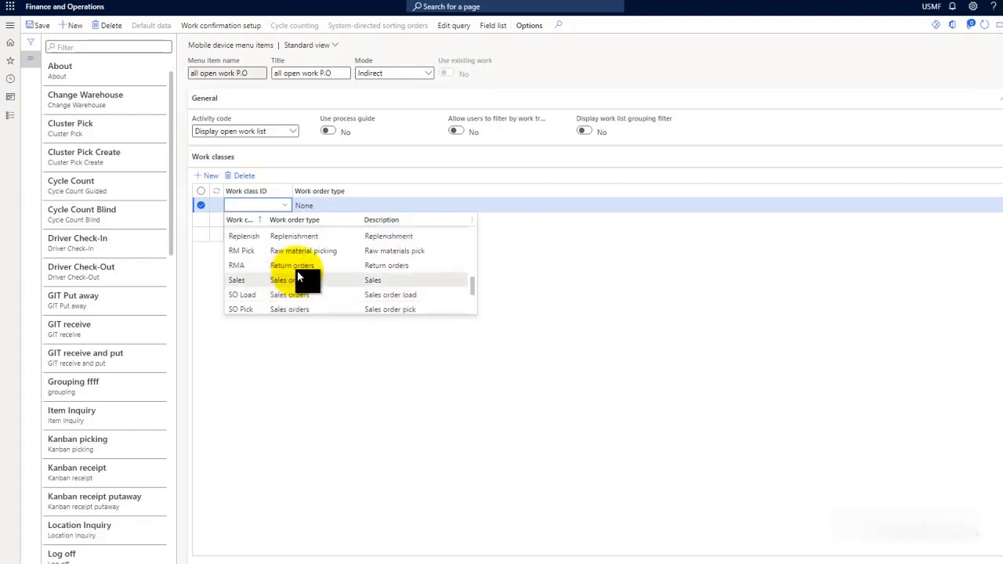
pyautogui.click(301, 268)
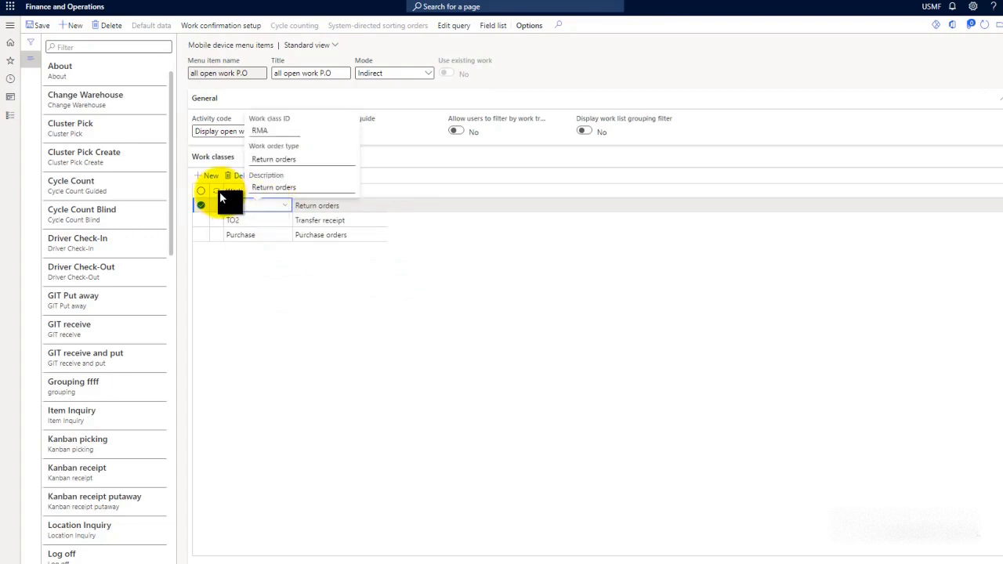
pyautogui.moveTo(273, 206)
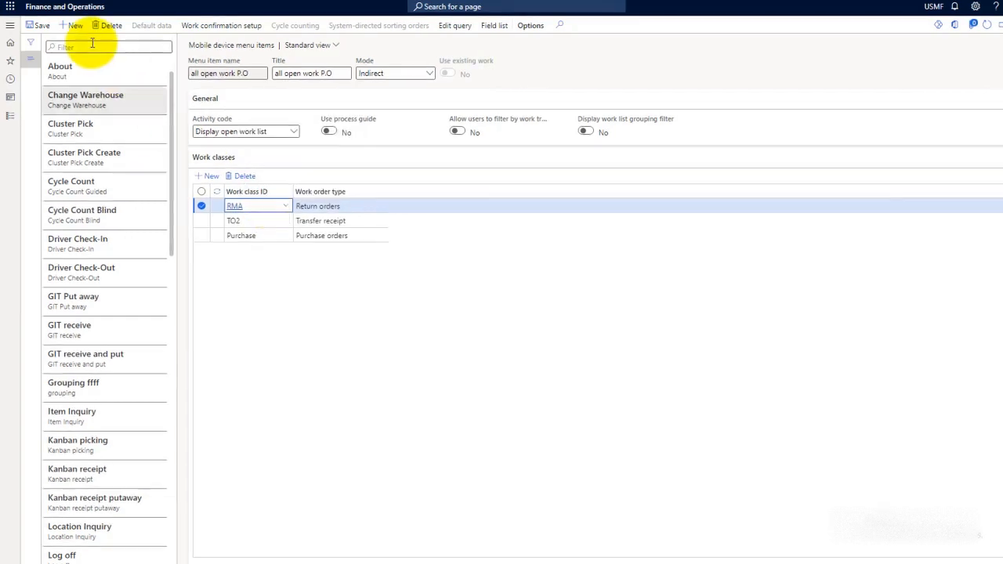
pyautogui.click(43, 38)
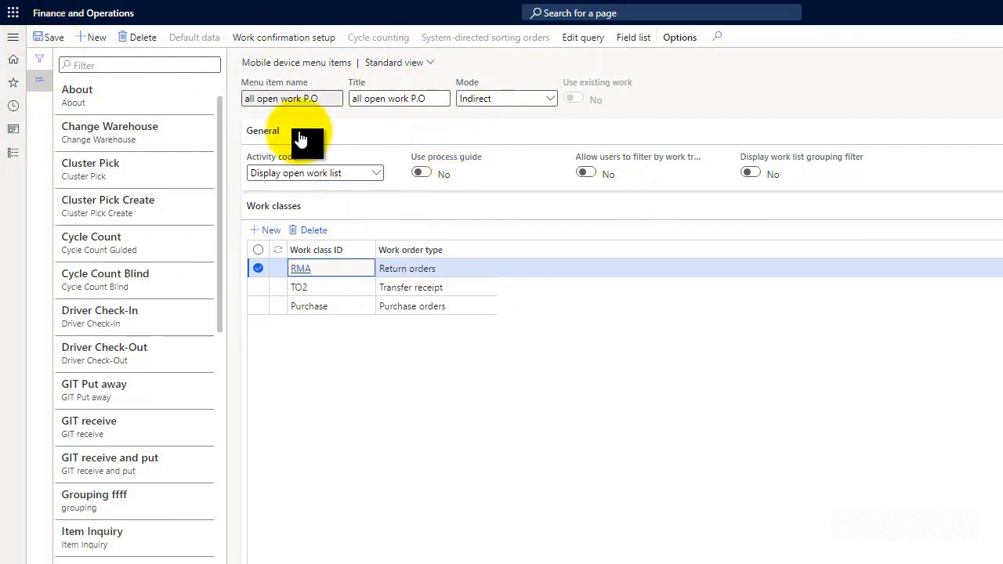
# - Create a mobile device menu item named "Pick S.O" with the title "Pick S.O"
pyautogui.click(93, 39)
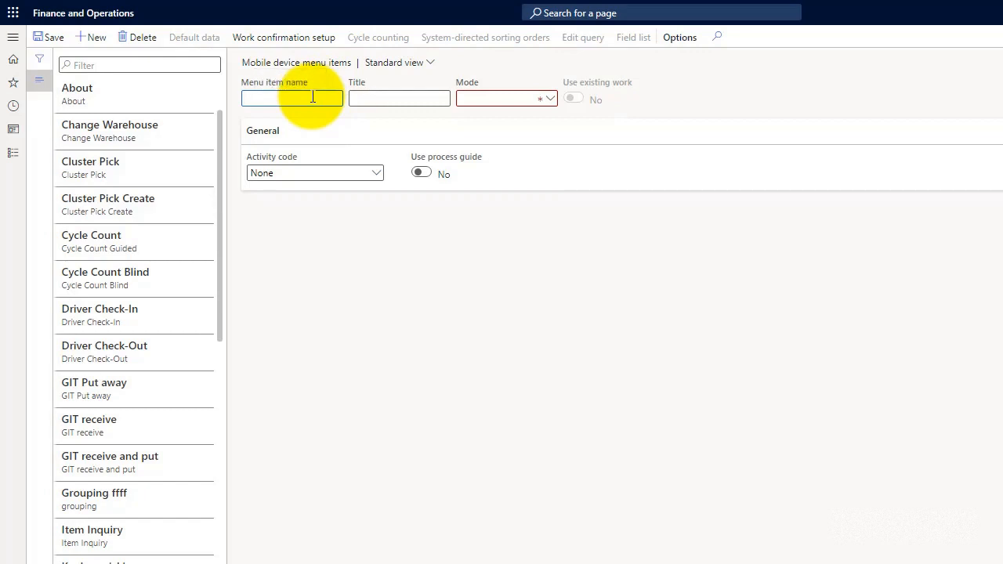
pyautogui.write('Pic')
pyautogui.write('P')
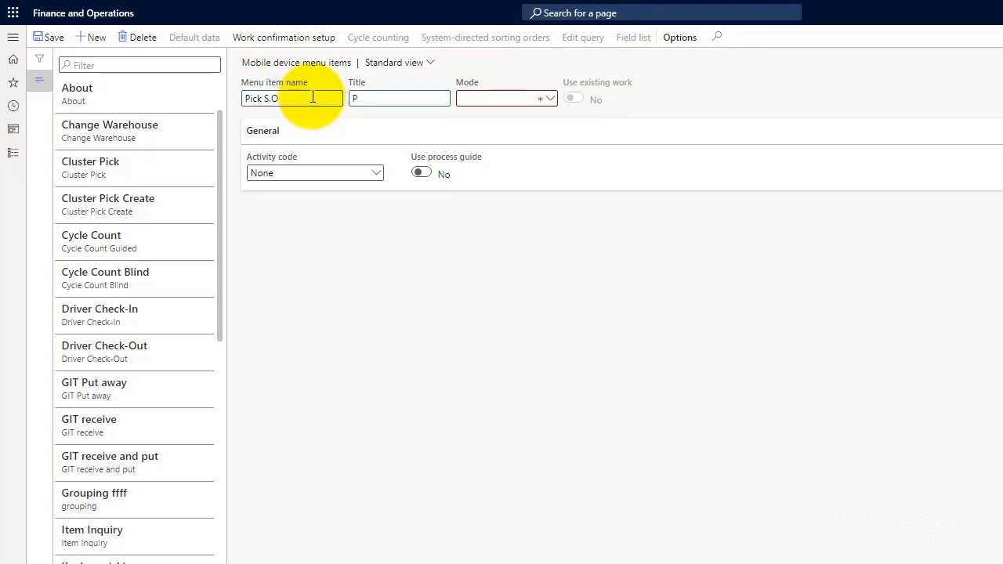
pyautogui.write('ick S.O')
pyautogui.press('Tab')
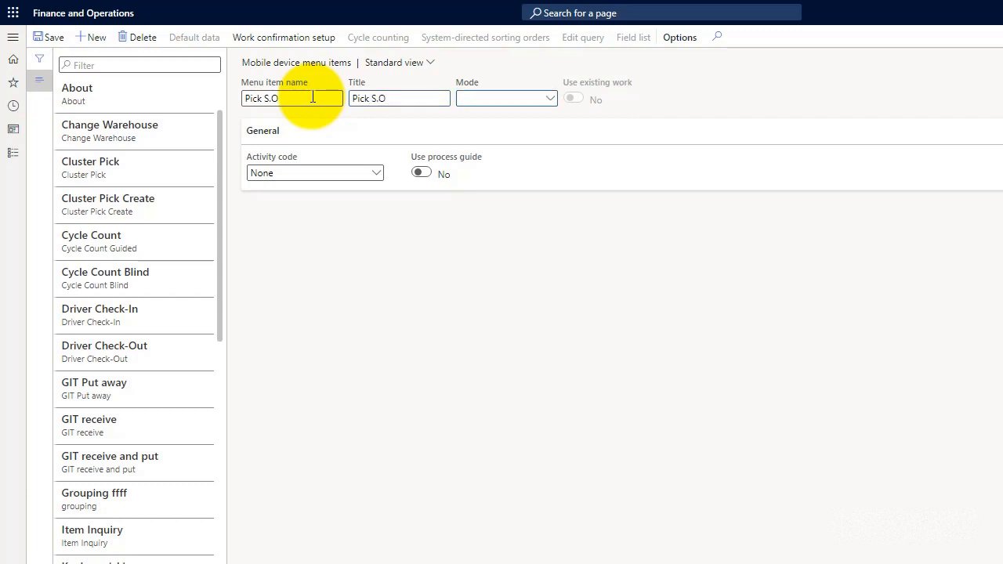
# - Set the Pick S.O menu item's mode to Work, using existing work, and make it User directed
pyautogui.click(549, 98)
pyautogui.click(519, 123)
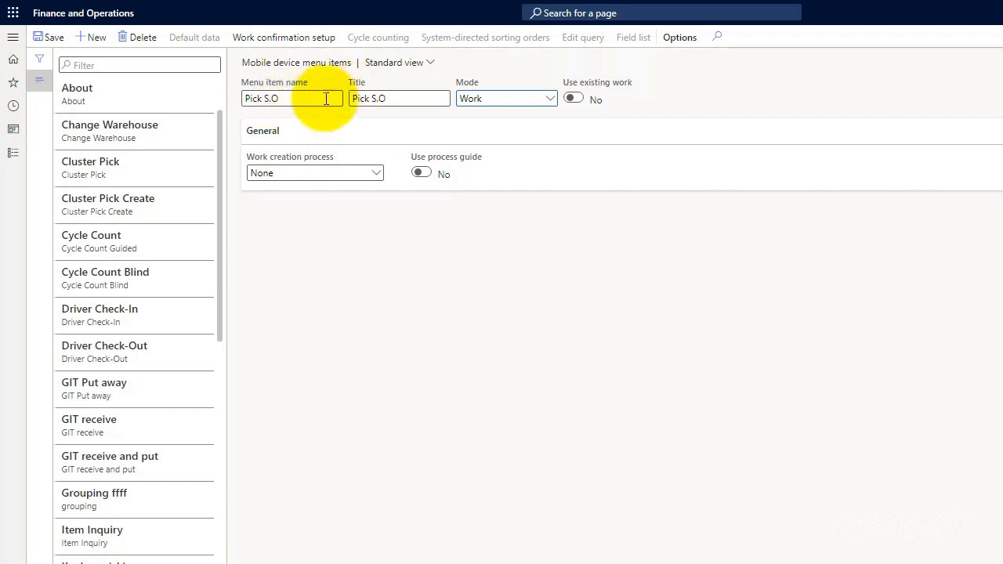
pyautogui.click(575, 98)
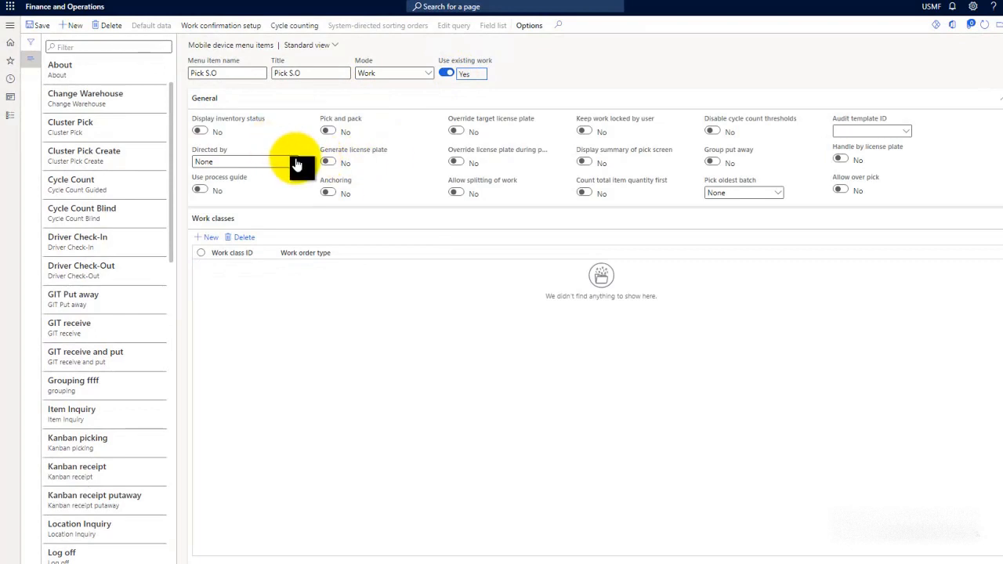
pyautogui.click(297, 165)
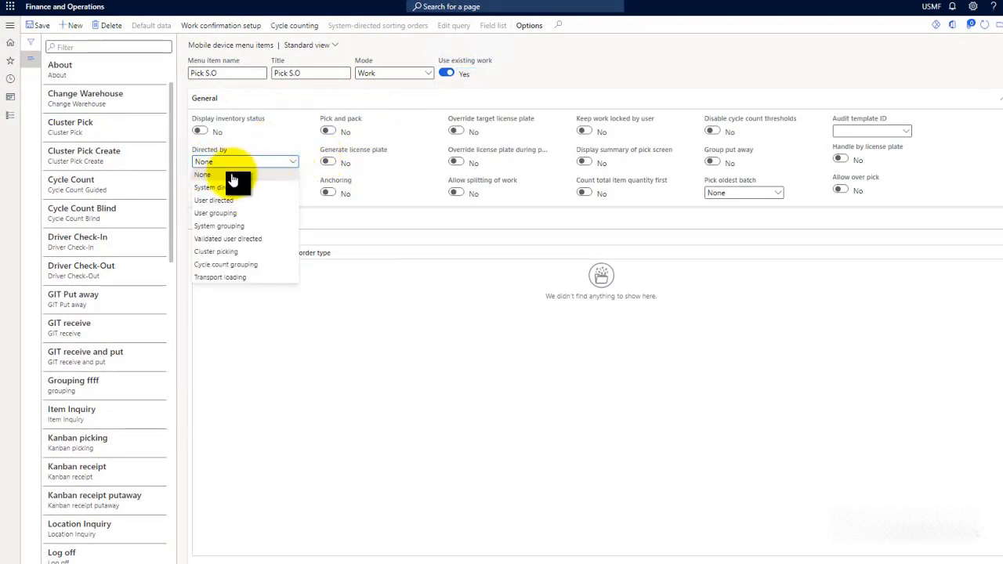
pyautogui.click(221, 201)
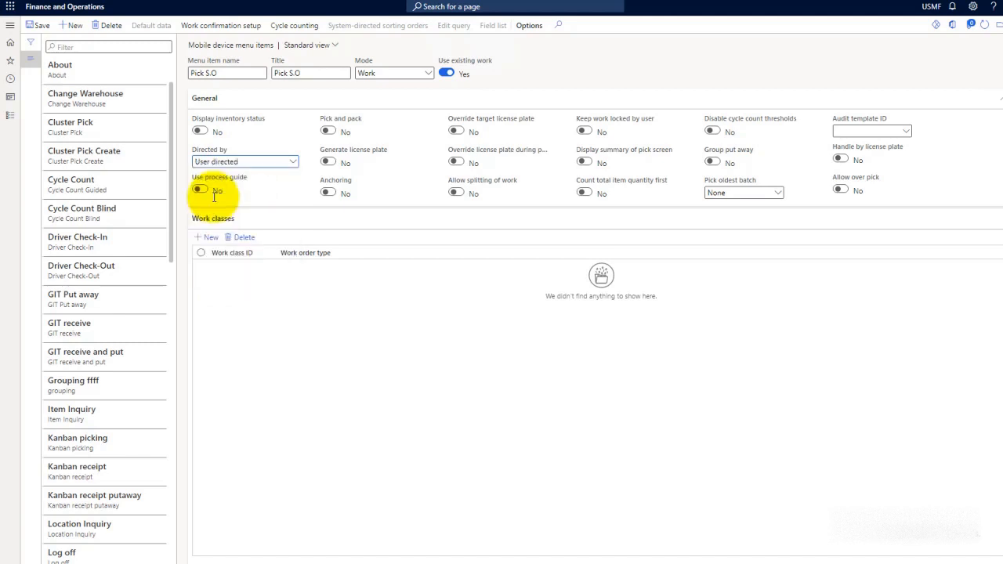
# - Enable the pick and pack and display inventory status options for the Pick S.O menu item
pyautogui.click(328, 132)
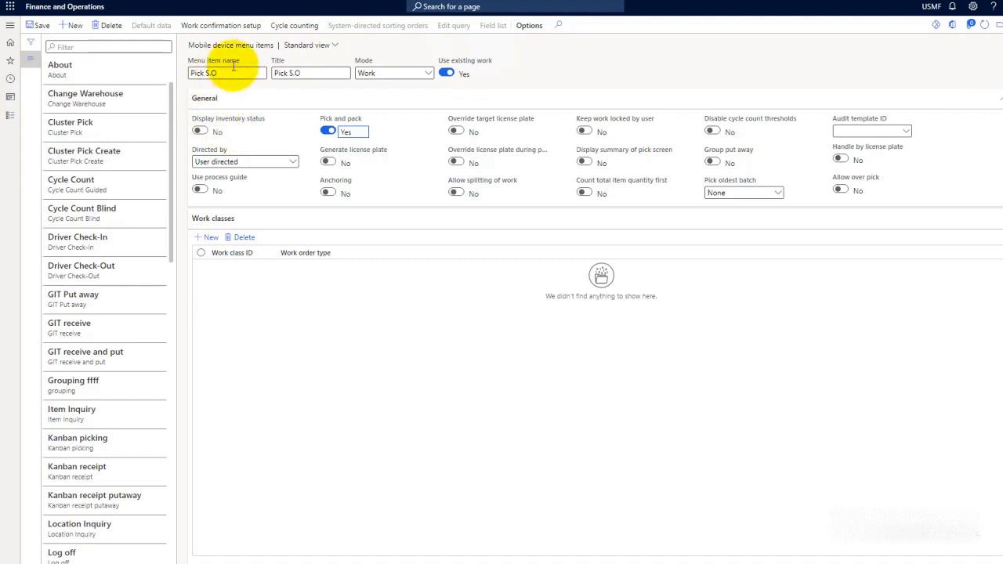
pyautogui.click(202, 133)
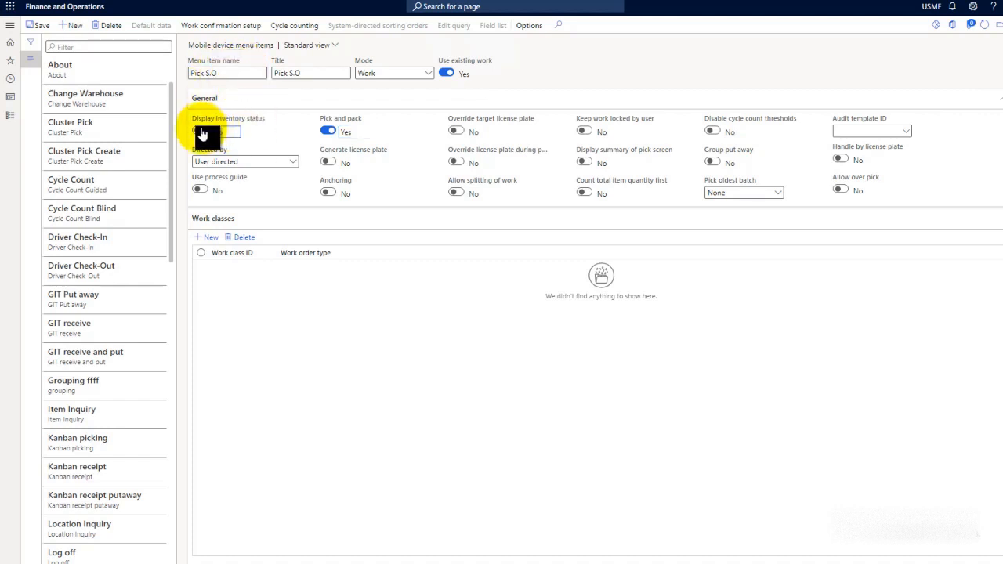
pyautogui.click(203, 133)
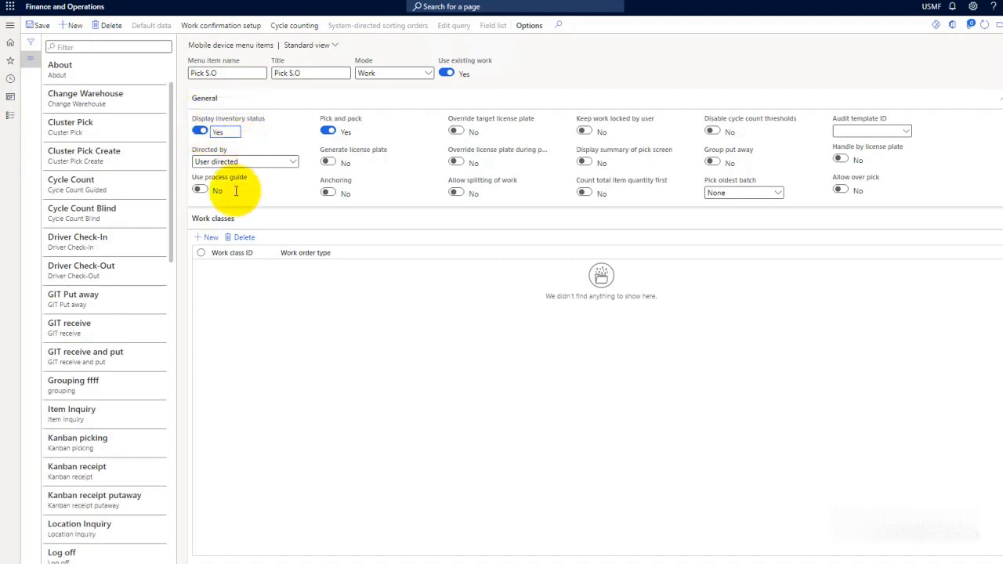
# - Review the Pick S.O menu item's process guide, anchoring, license plate override and work splitting options
pyautogui.click(201, 190)
pyautogui.click(205, 192)
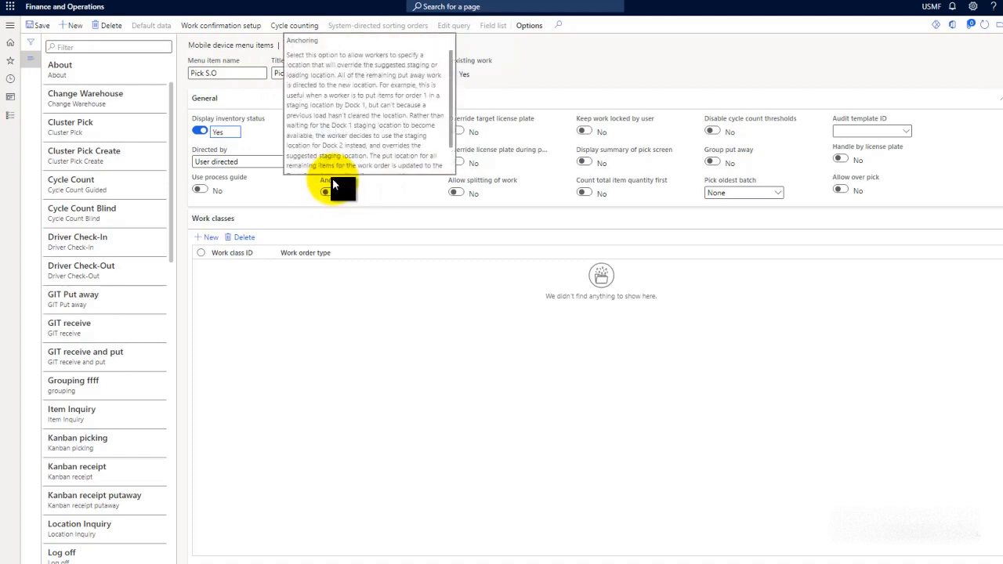
pyautogui.moveTo(342, 189)
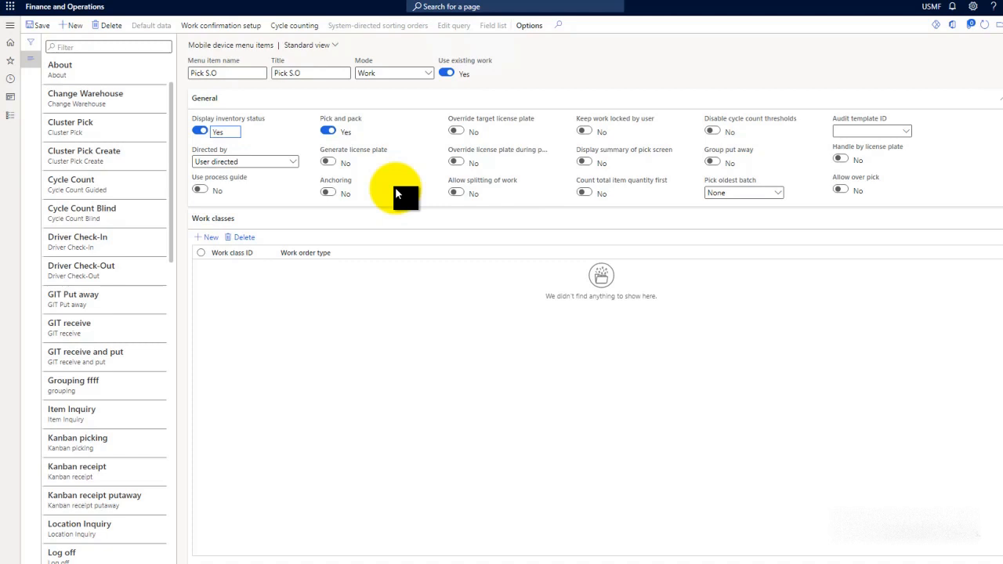
pyautogui.moveTo(341, 191)
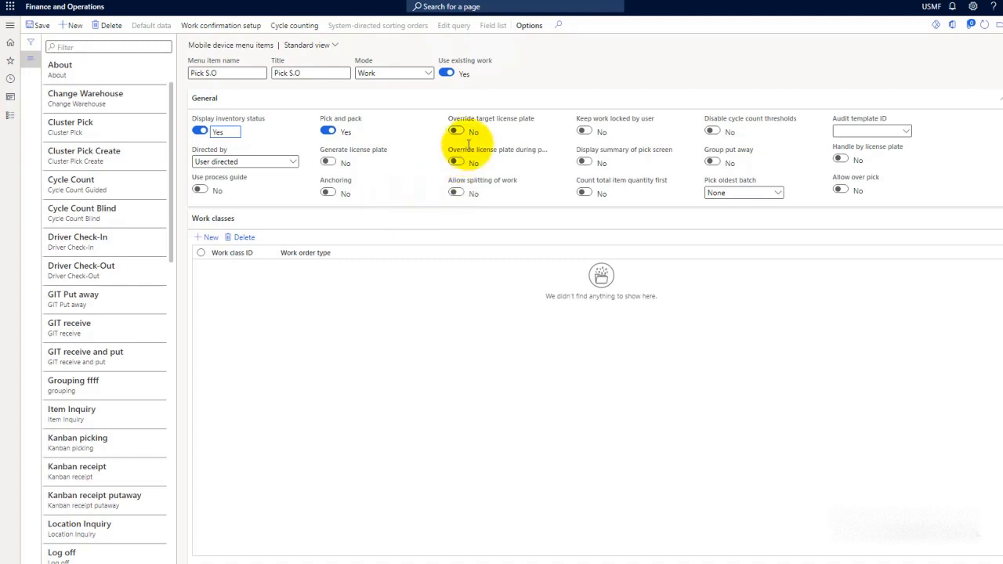
pyautogui.moveTo(509, 125)
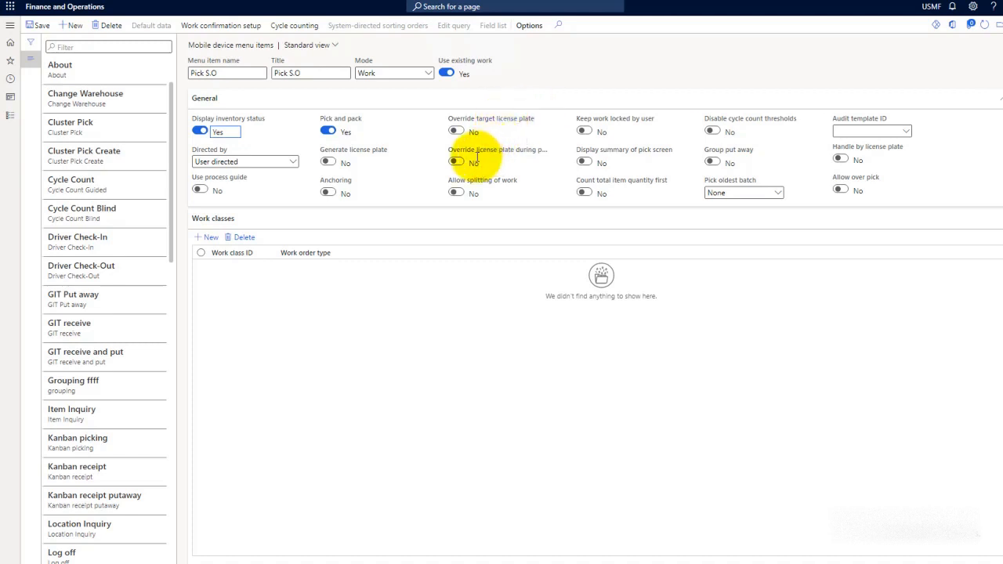
pyautogui.moveTo(498, 158)
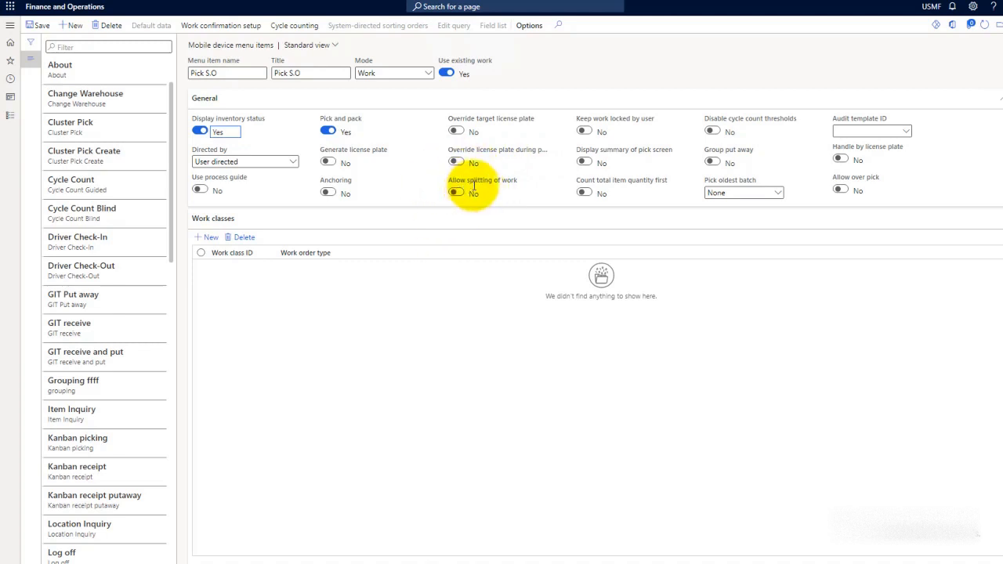
pyautogui.moveTo(472, 188)
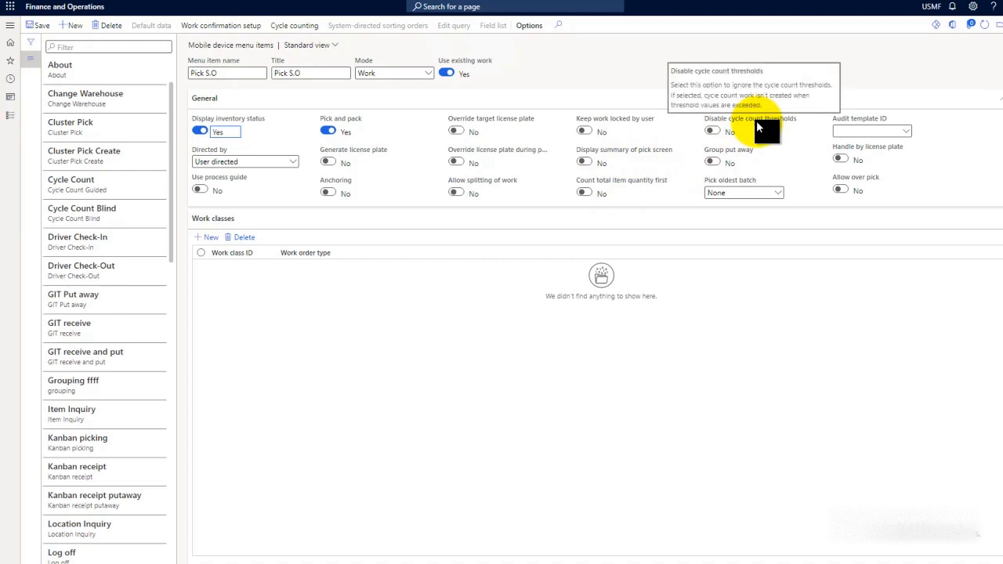
# - Examine the cycle count threshold, pick oldest batch, audit template and handle by license plate options of the Pick S.O menu item
pyautogui.click(308, 72)
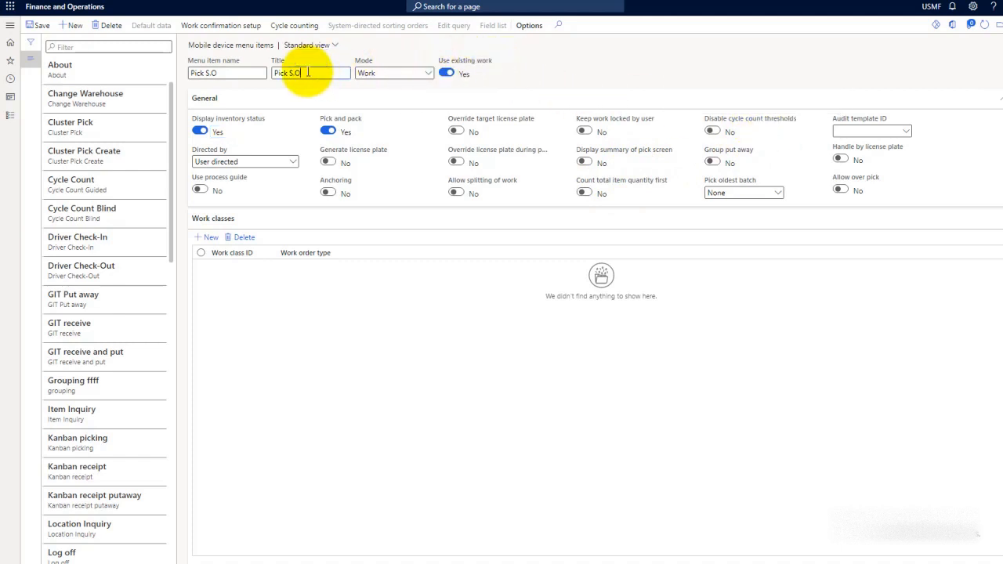
pyautogui.doubleClick(710, 118)
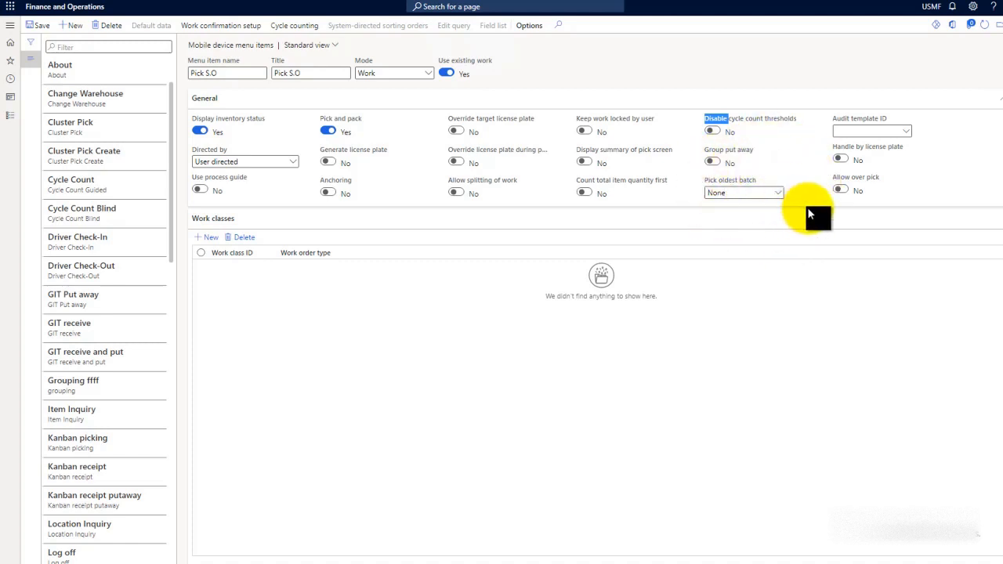
pyautogui.moveTo(754, 192)
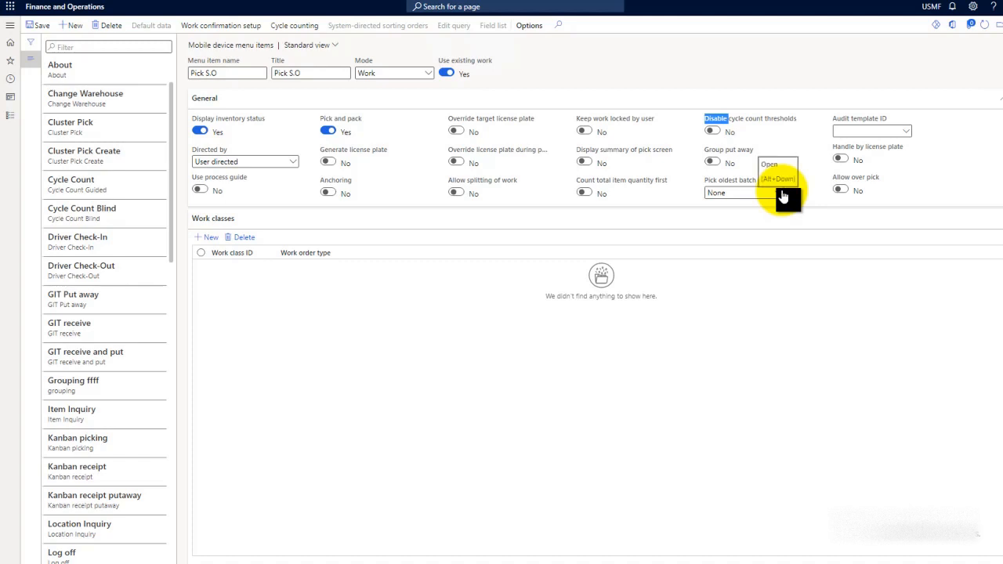
pyautogui.click(784, 196)
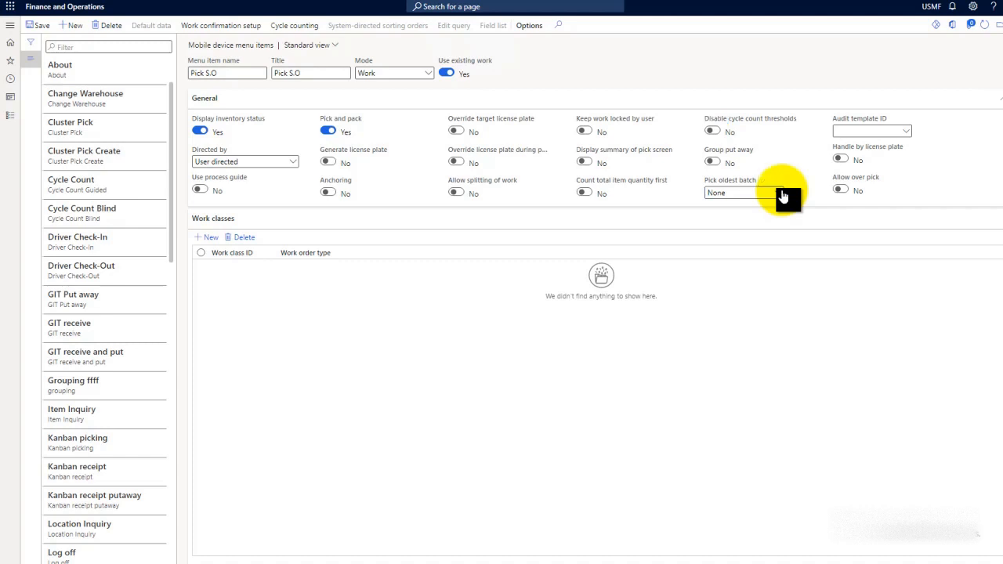
pyautogui.click(726, 179)
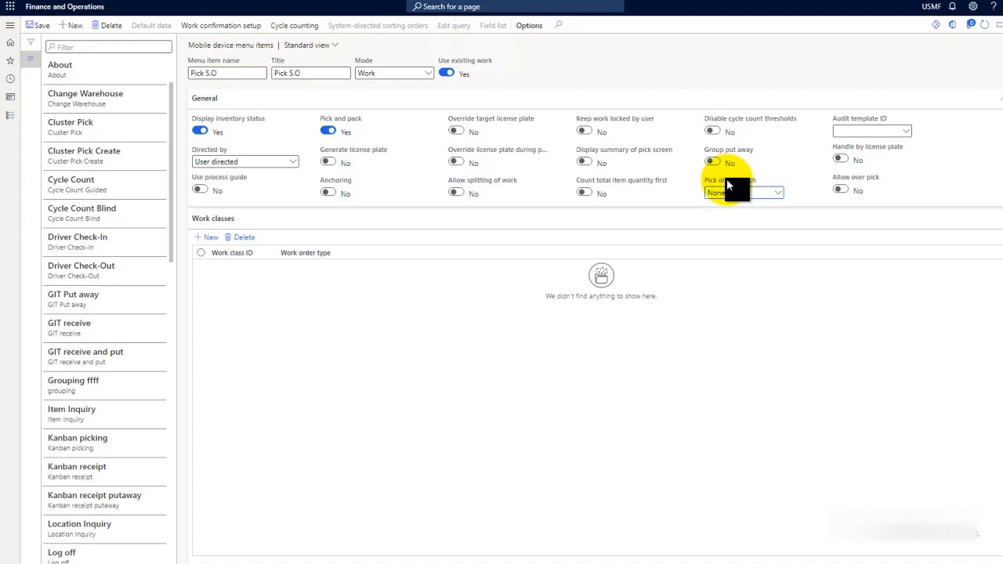
pyautogui.click(780, 201)
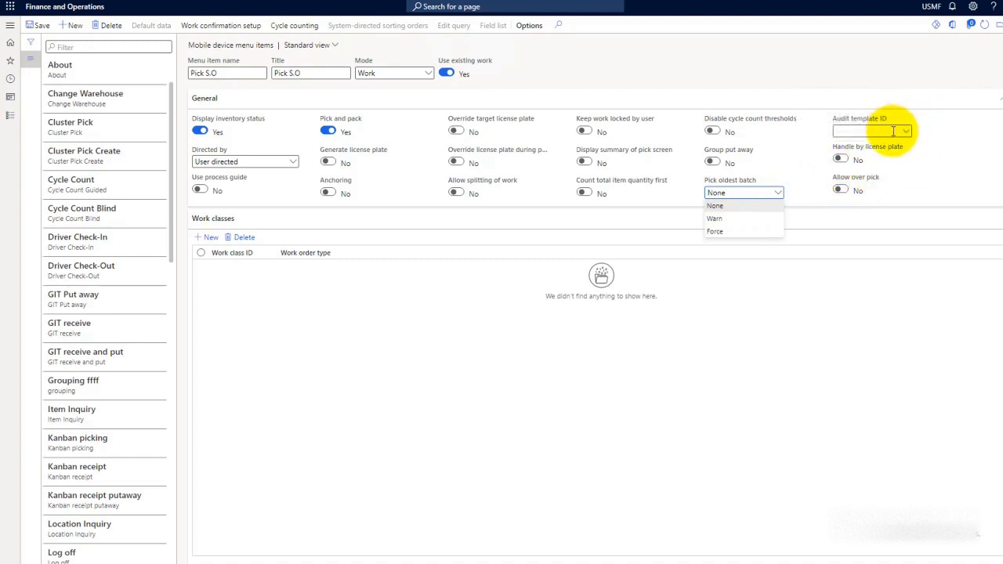
pyautogui.click(894, 131)
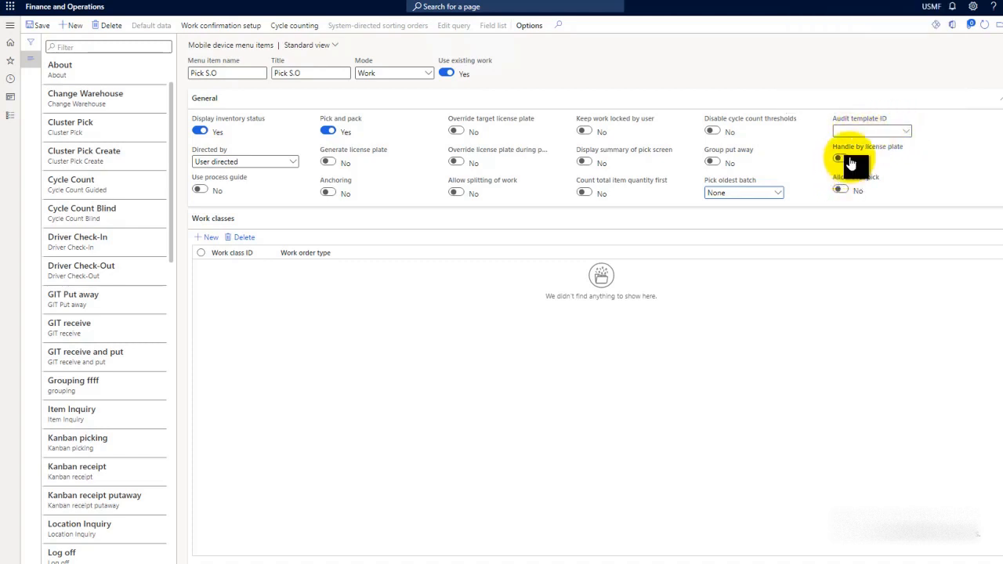
pyautogui.moveTo(844, 156)
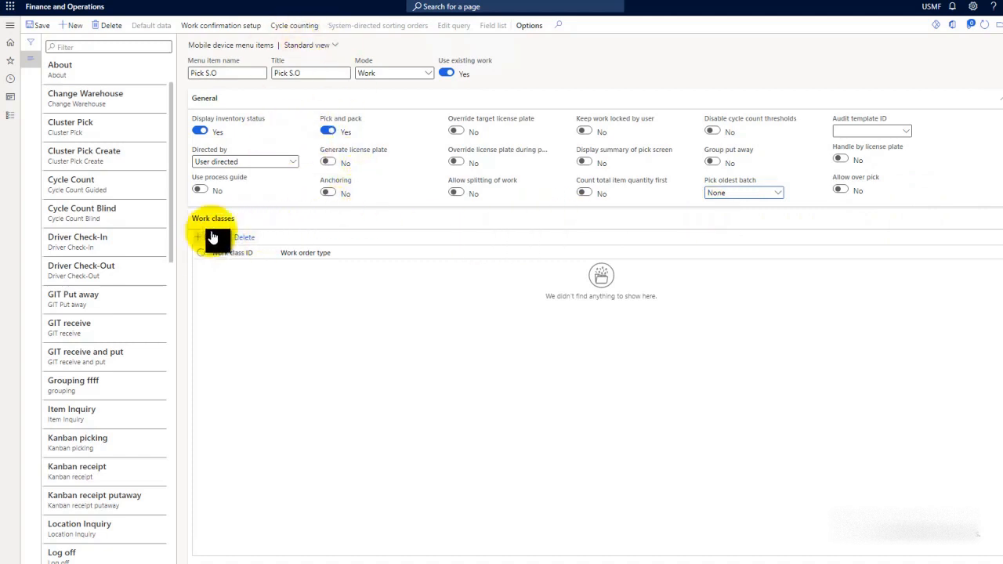
# - Add the SO Pick sales orders work class to the Pick S.O menu item and save it
pyautogui.click(230, 72)
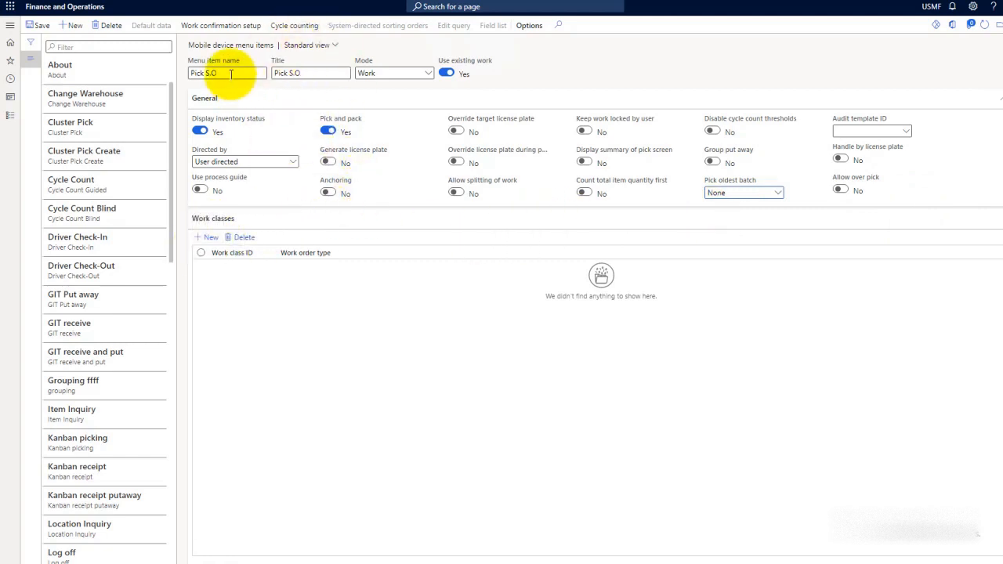
pyautogui.click(206, 238)
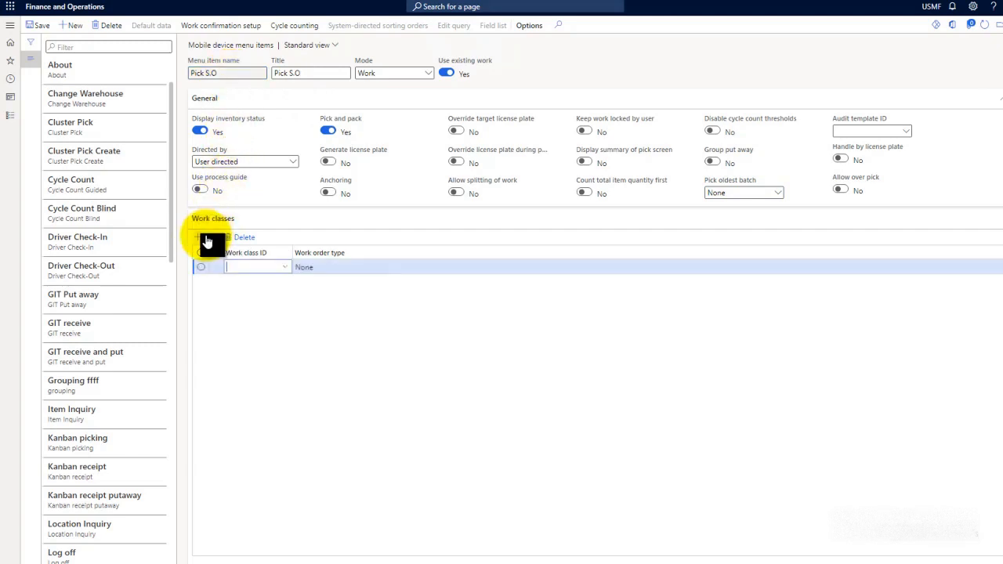
pyautogui.click(286, 268)
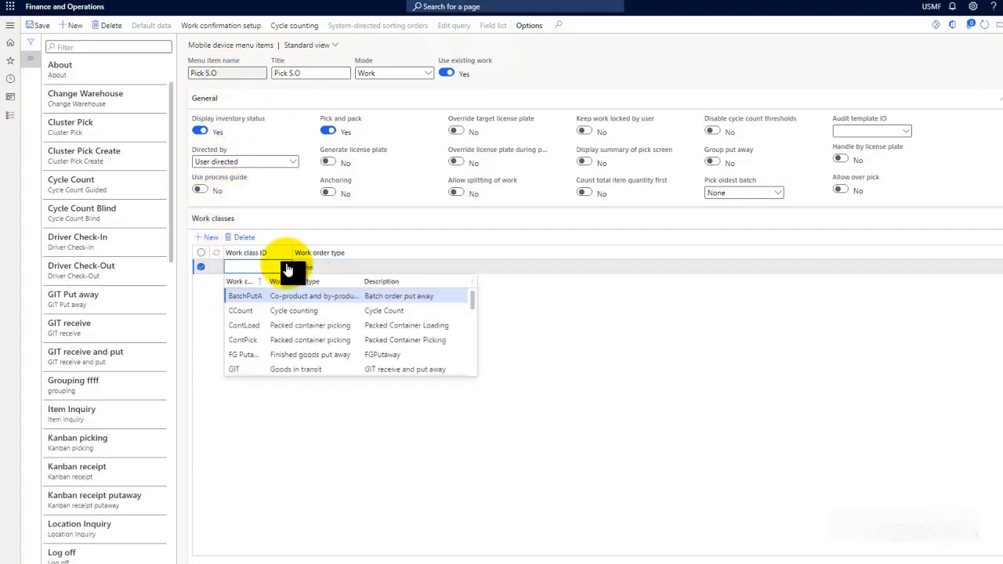
pyautogui.scroll(-1, 276, 355)
pyautogui.scroll(-10, 276, 352)
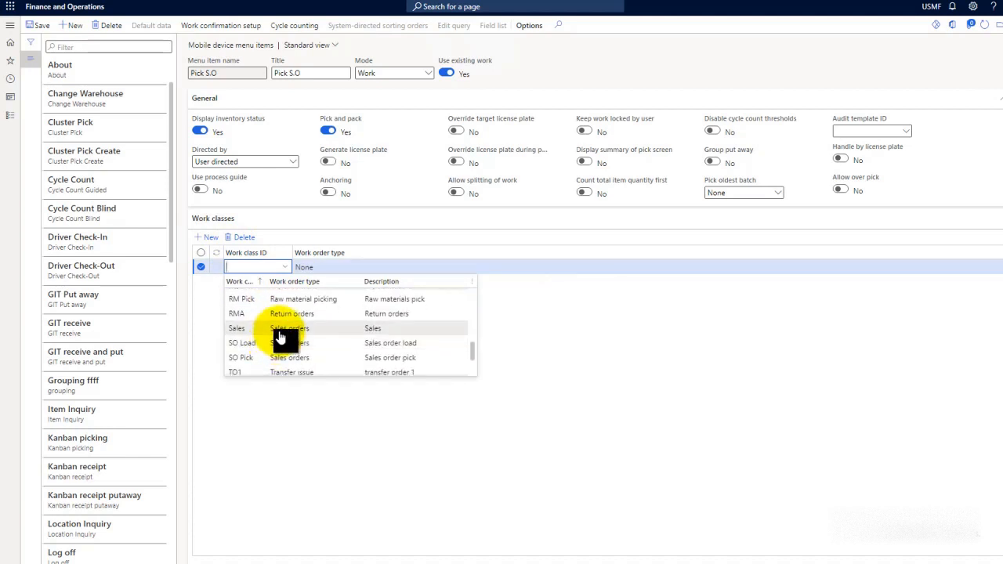
pyautogui.click(279, 330)
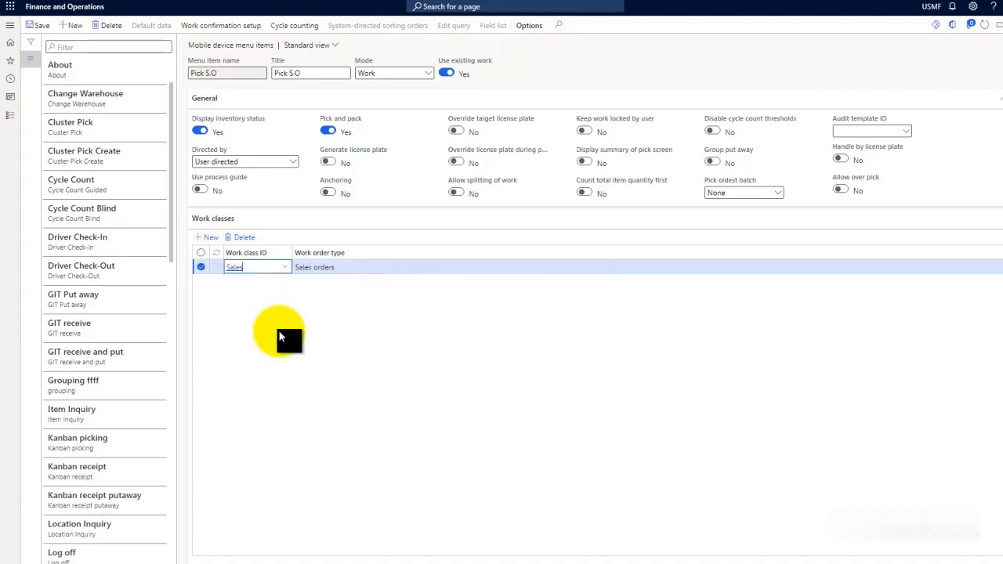
pyautogui.click(286, 271)
pyautogui.scroll(-1, 265, 354)
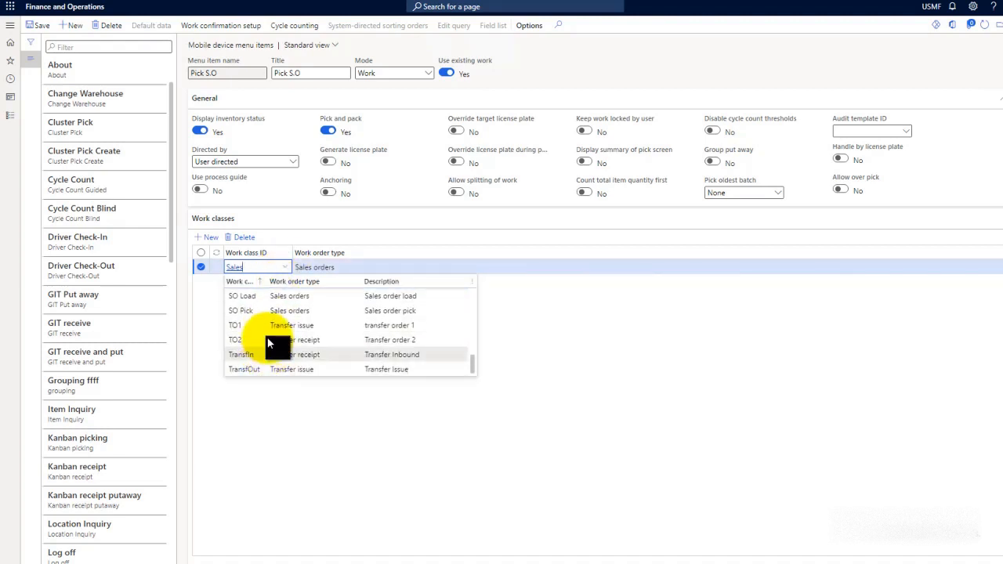
pyautogui.click(277, 311)
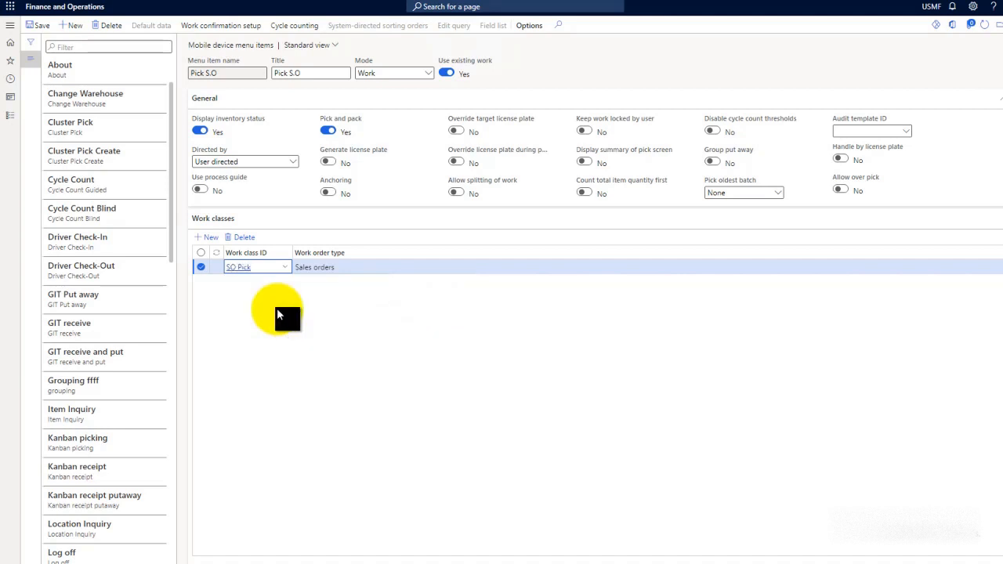
pyautogui.click(37, 23)
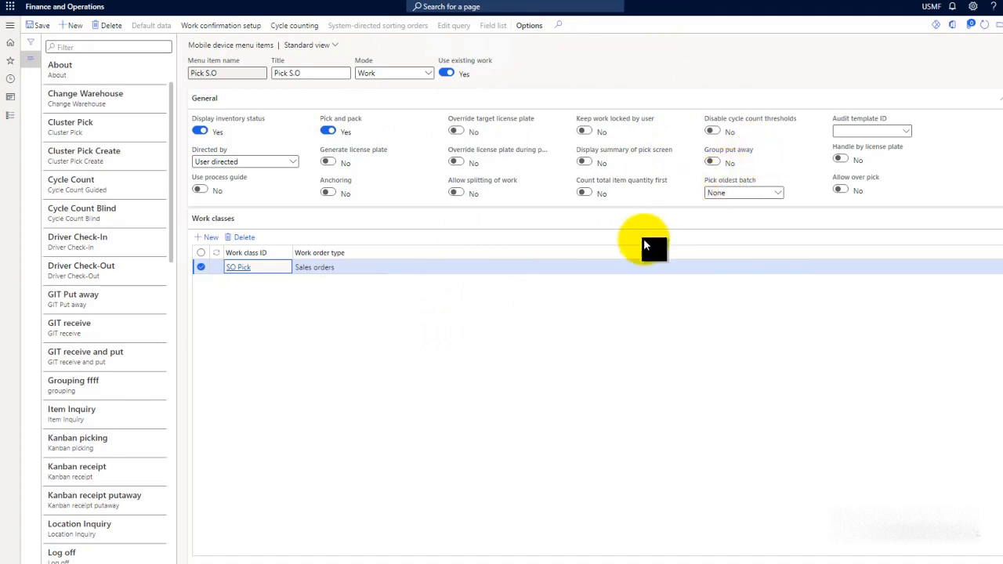
# - Turn off the use of existing work for the Pick S.O menu item and show the available work creation processes
pyautogui.click(446, 73)
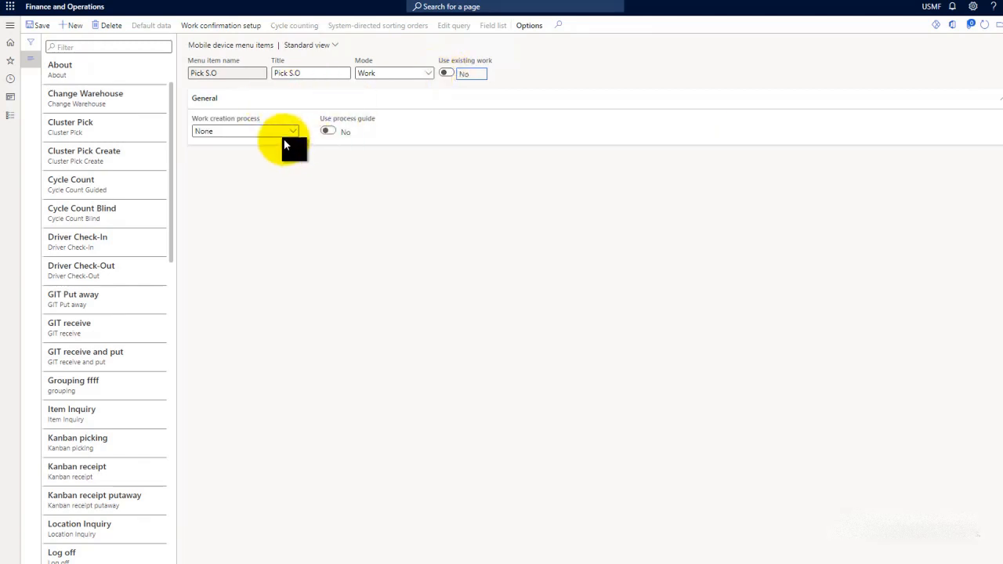
pyautogui.click(291, 134)
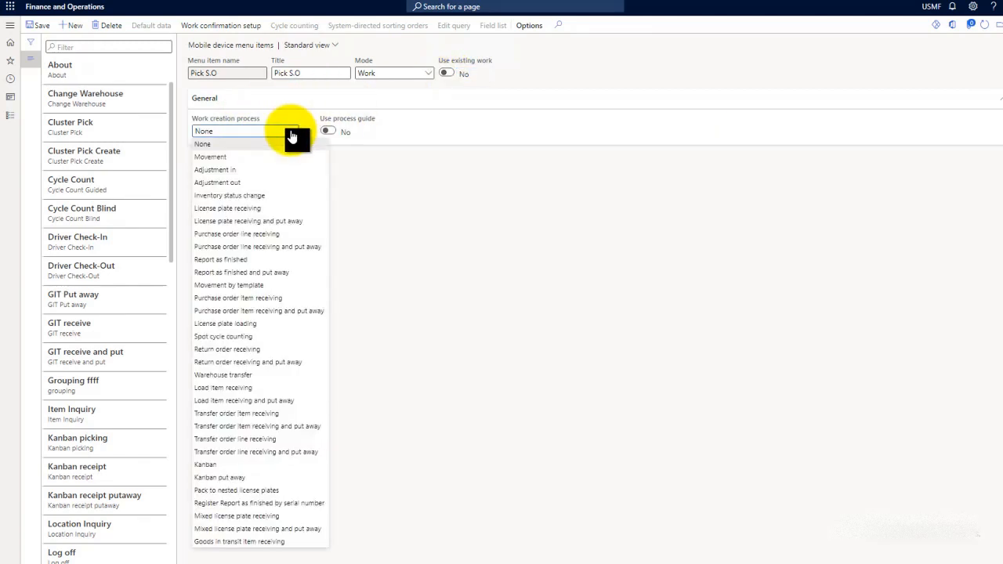